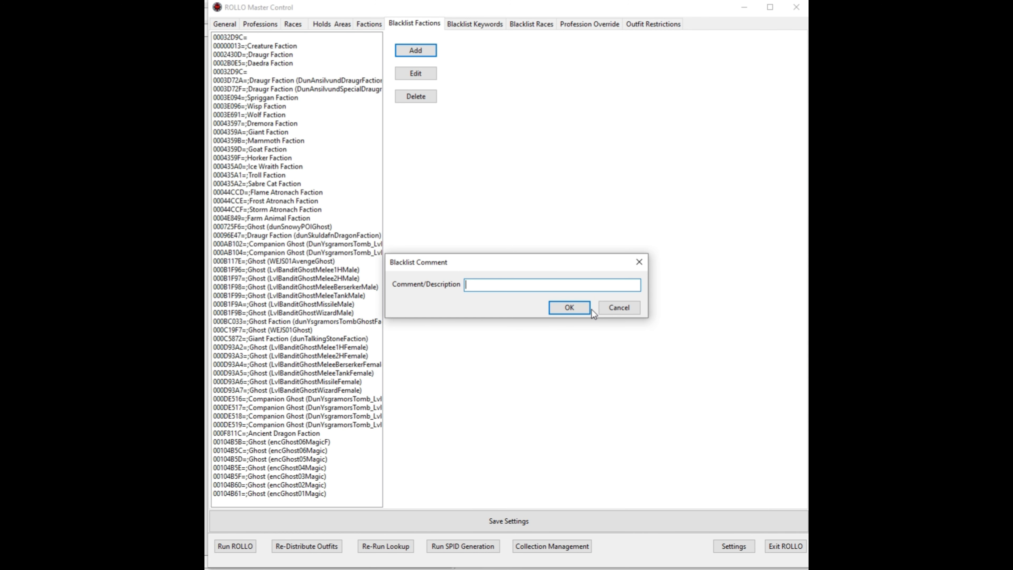
- Enter "test" as the comment for the new blacklisted faction and add the entry
type("test")
left_click(563, 310)
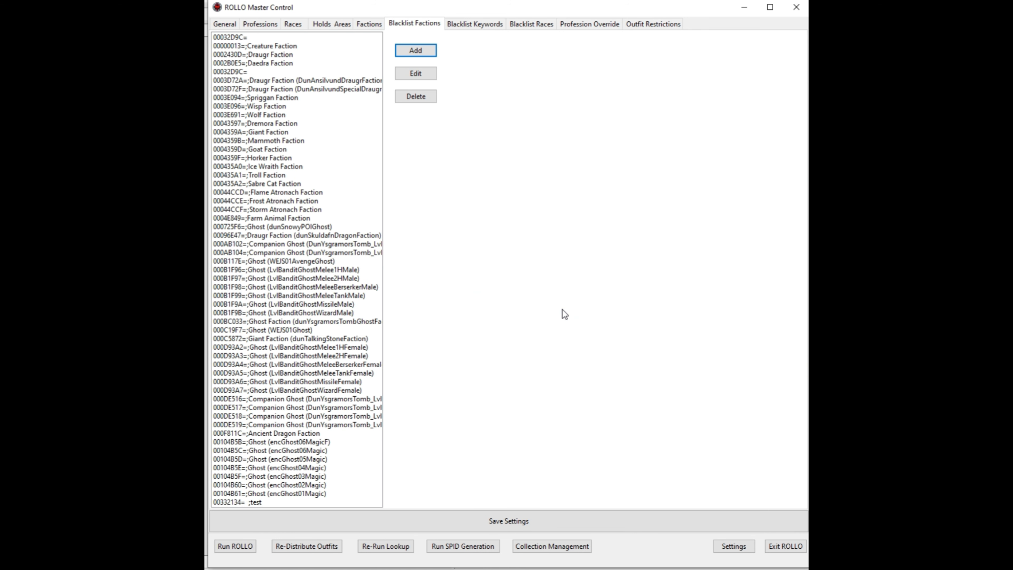
- Set the FormID of the blacklisted faction commented "test" to 2120d and delete that entry
left_click(265, 502)
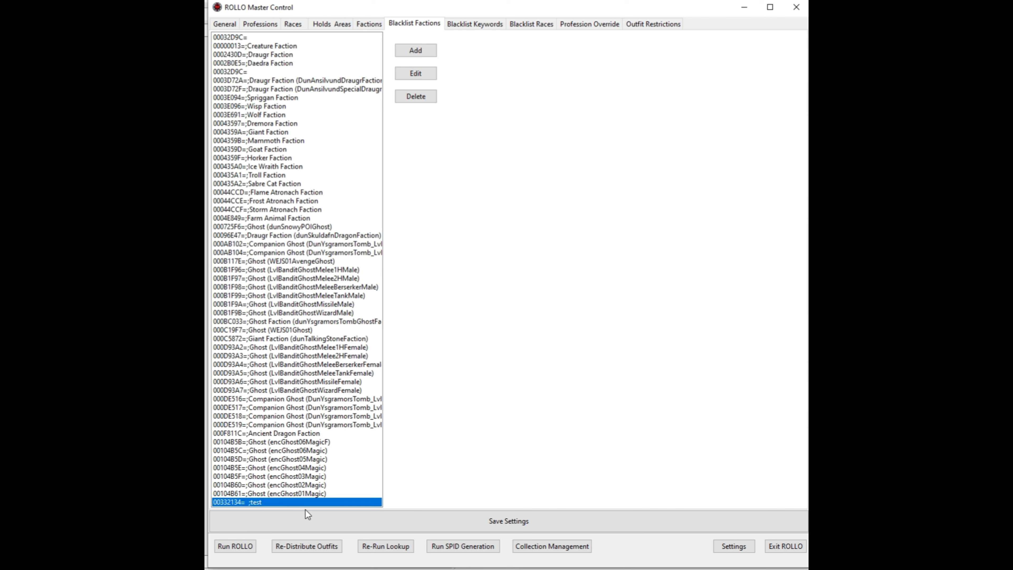
left_click(416, 73)
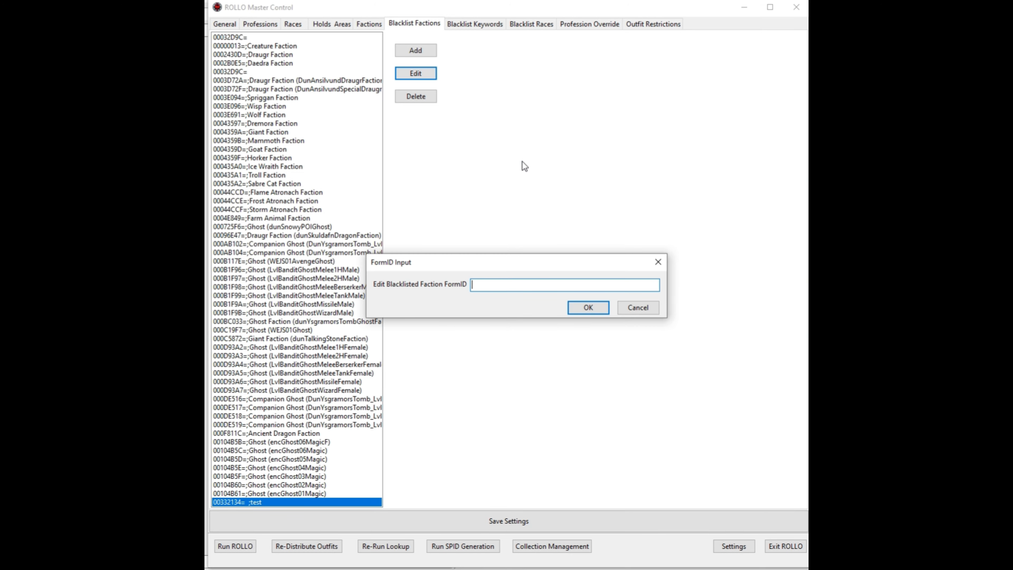
type("2120d")
left_click(589, 308)
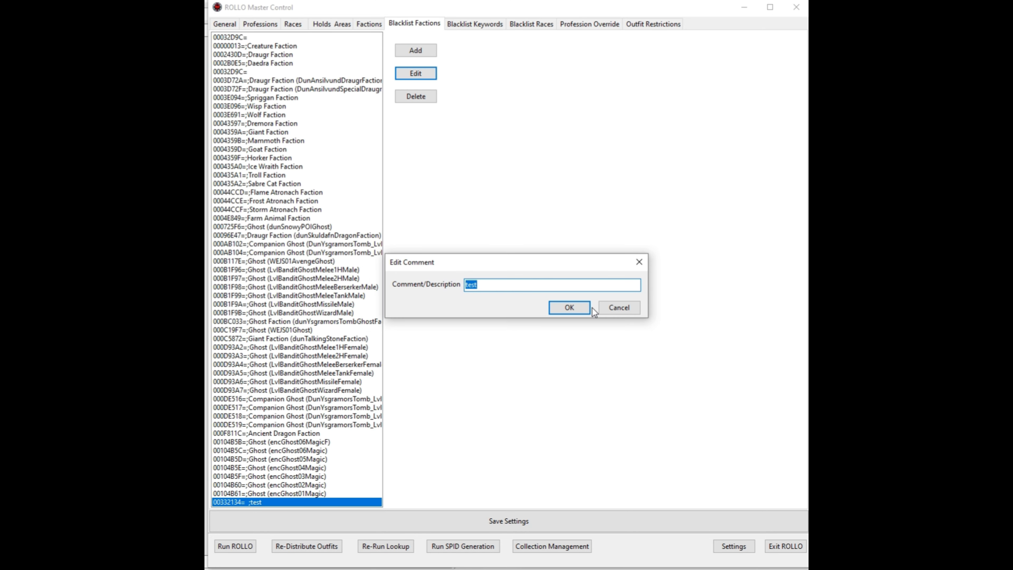
left_click(569, 307)
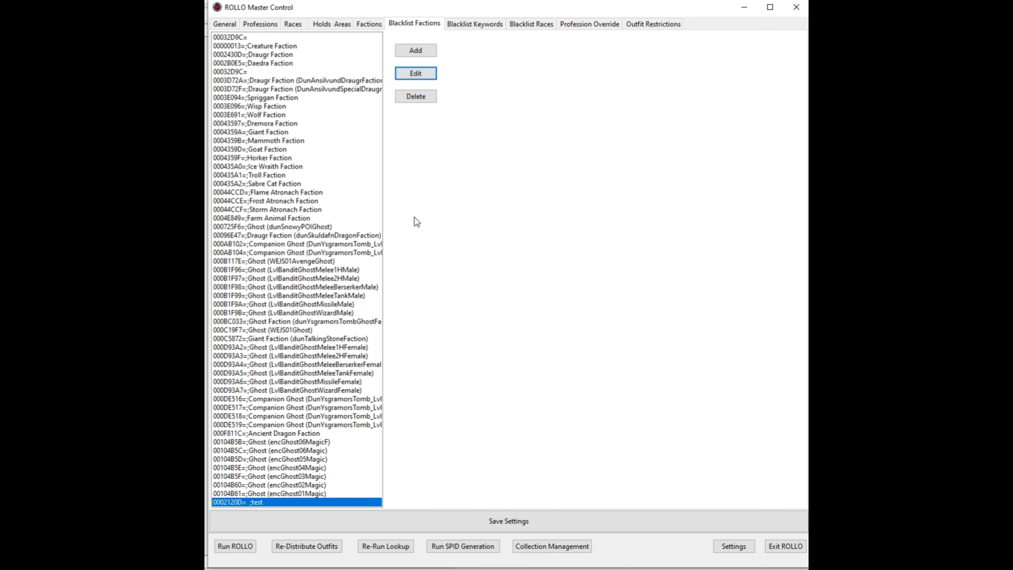
left_click(407, 99)
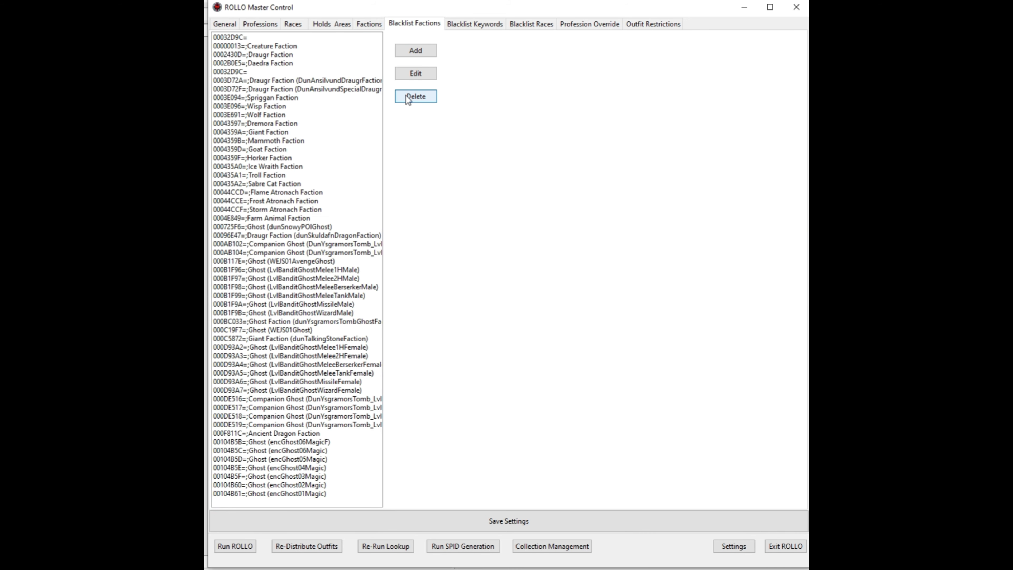
- Add a blacklisted keyword with FormID 98aB1 and the comment "TEST"
left_click(485, 25)
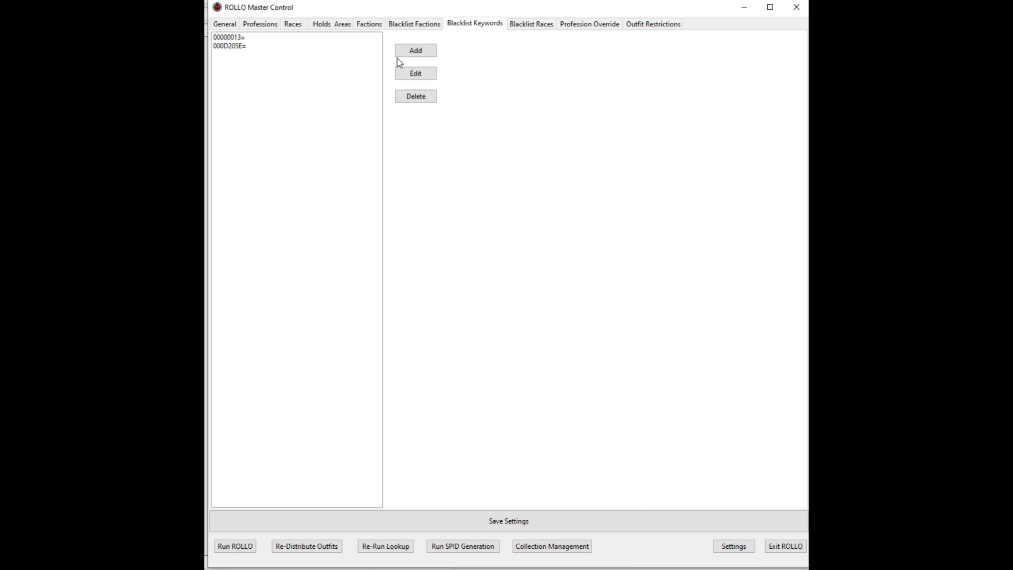
left_click(427, 54)
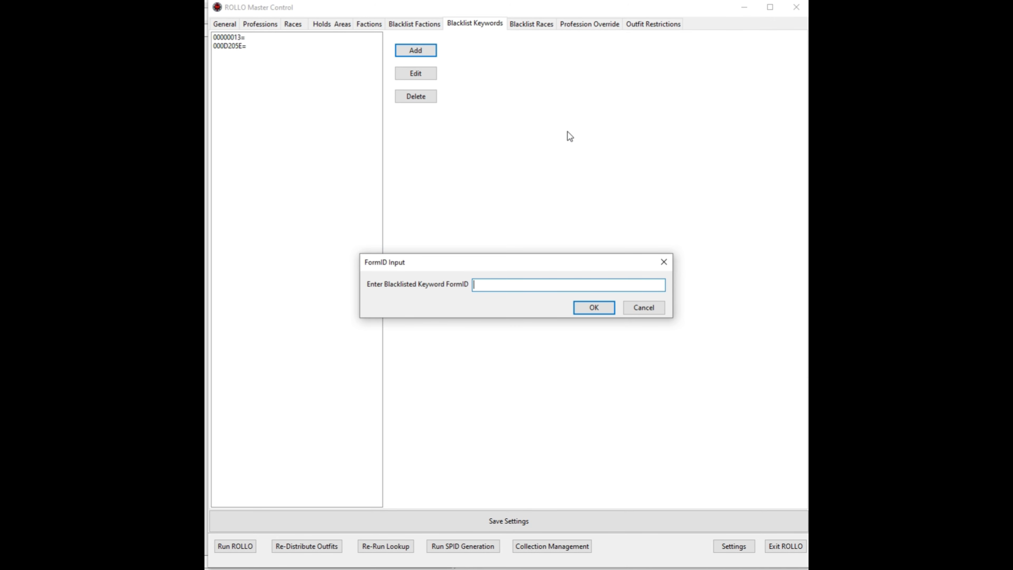
type("98aB1")
left_click(602, 305)
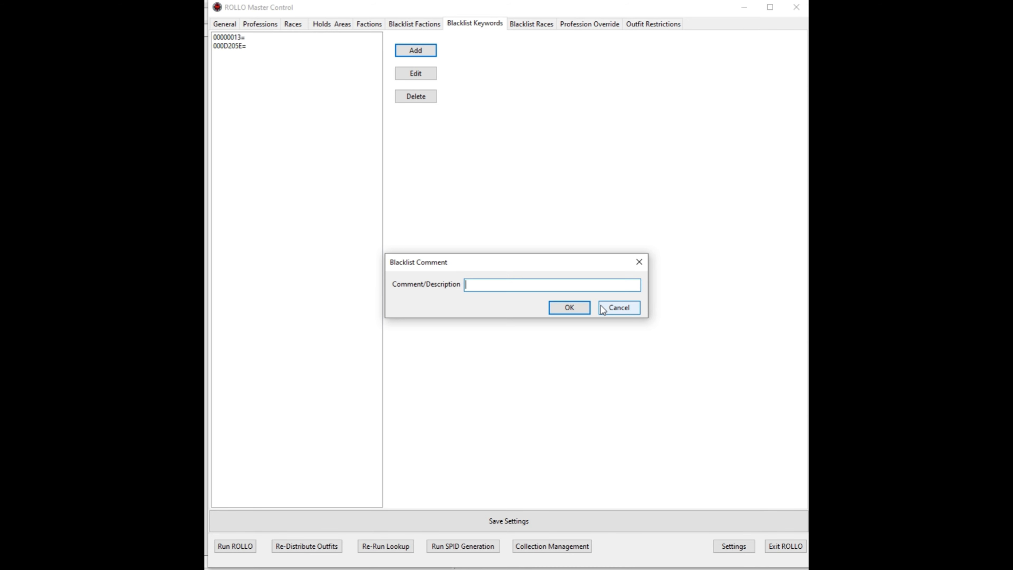
type("TEST")
left_click(577, 307)
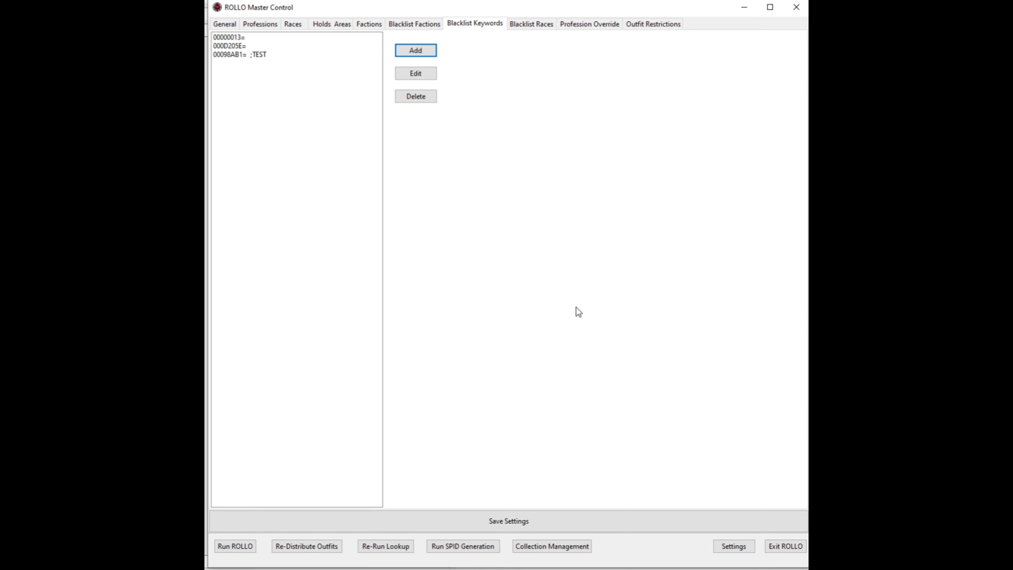
- Set the FormID of the blacklisted keyword commented "TEST" to 32123 and delete that entry
left_click(268, 55)
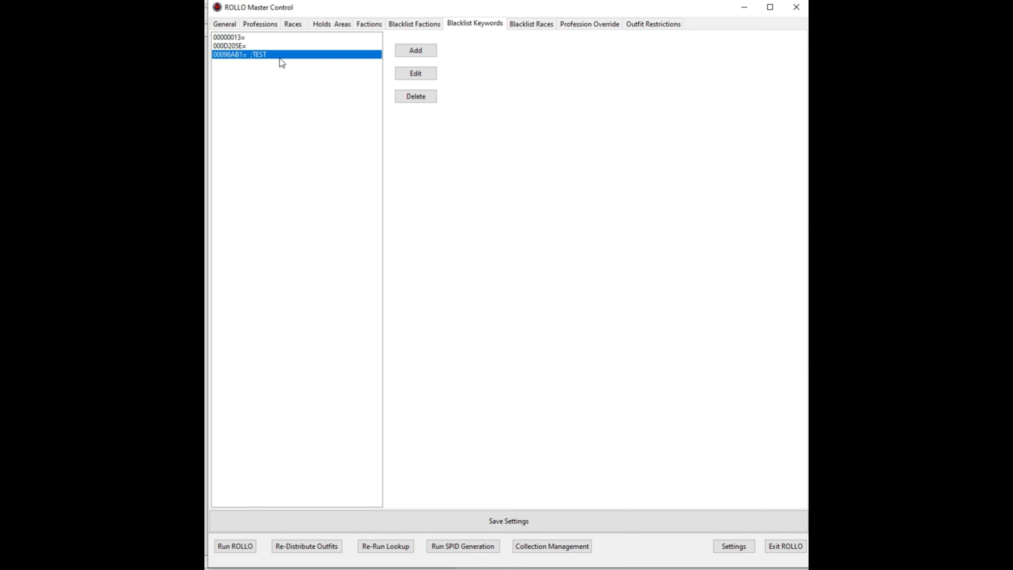
left_click(413, 75)
type("32")
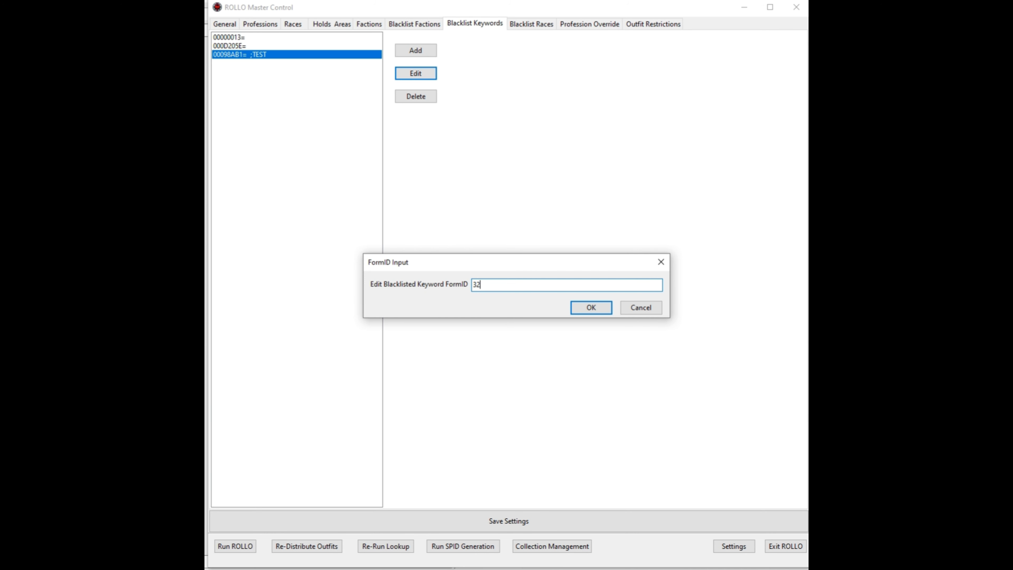
type("123")
left_click(585, 311)
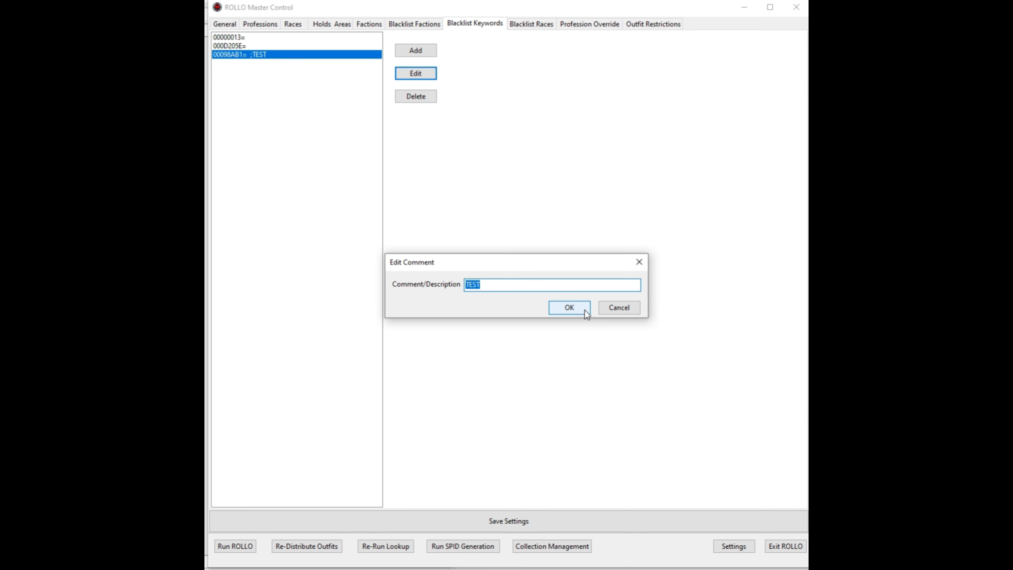
left_click(585, 310)
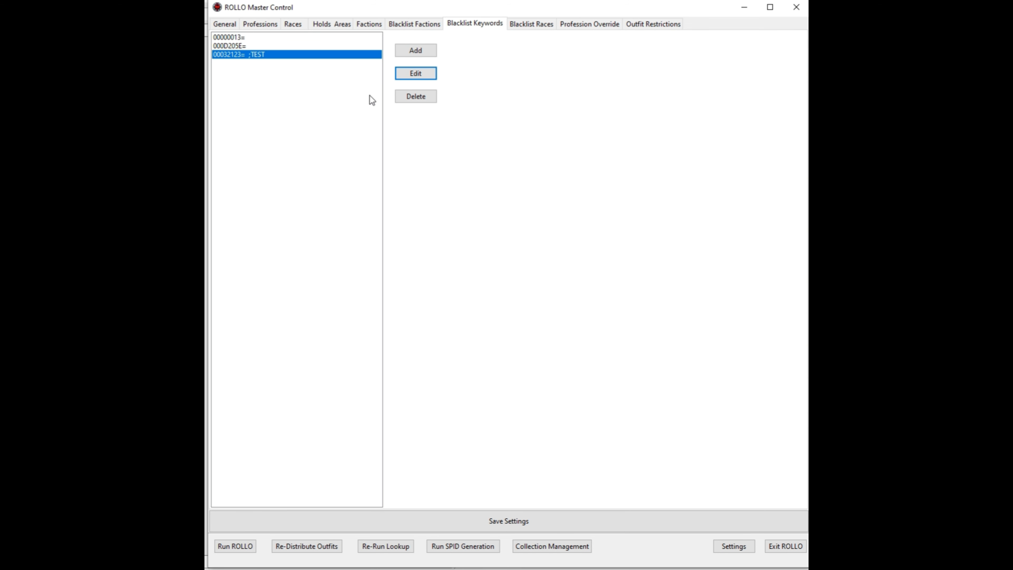
left_click(407, 97)
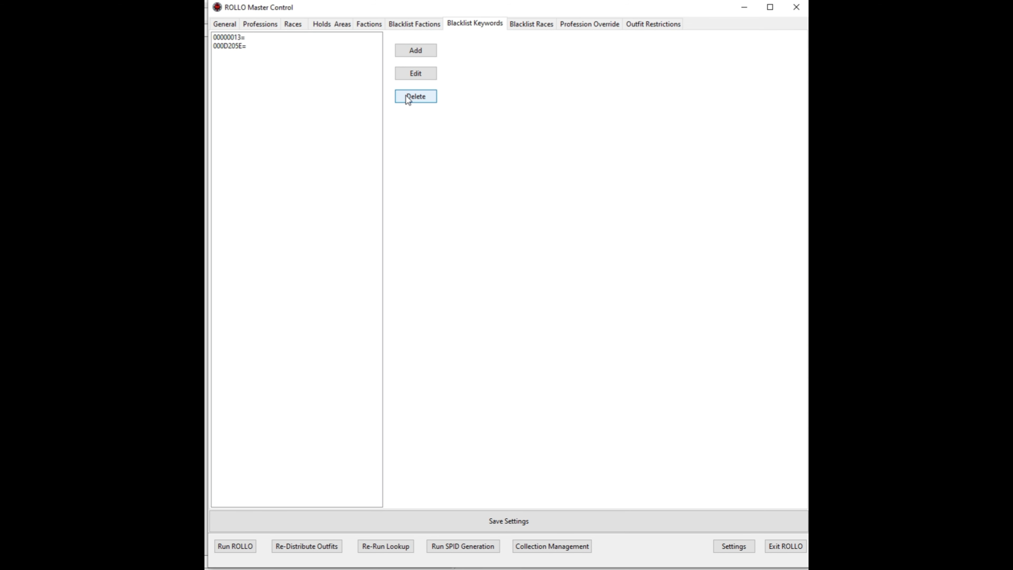
- Add a blacklisted race with the raw name "test"
left_click(519, 28)
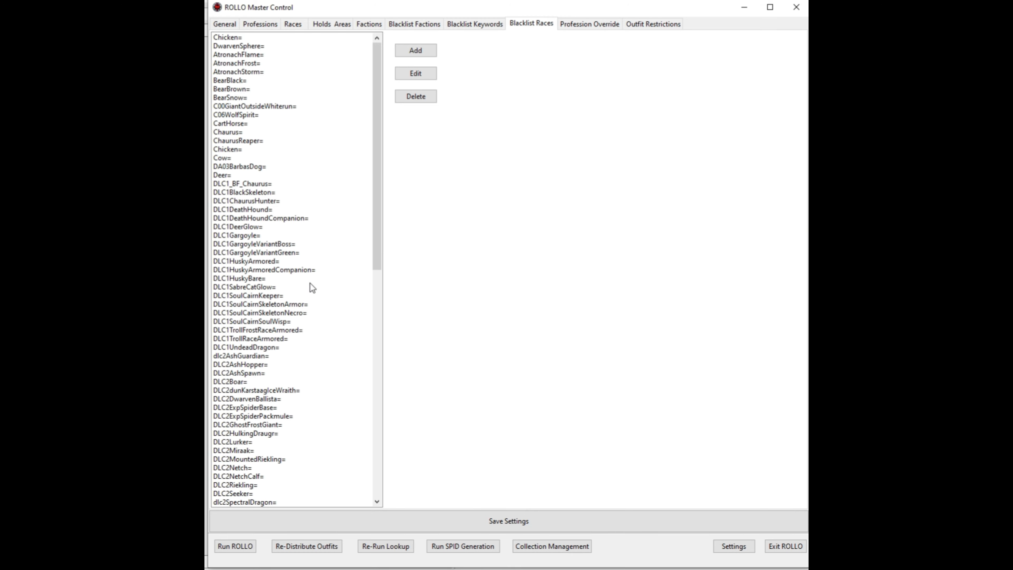
left_click_drag(378, 220, 383, 471)
left_click(403, 53)
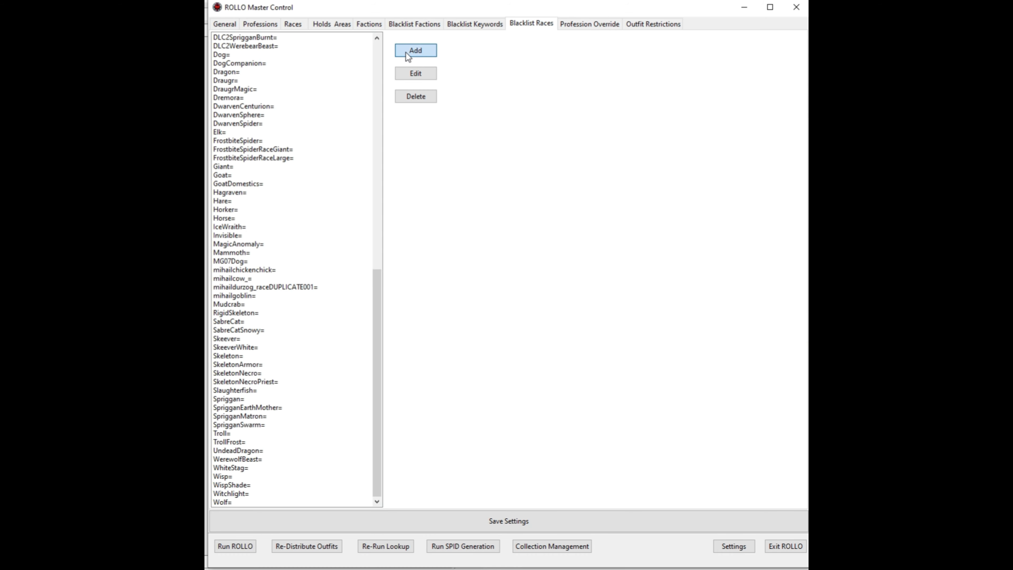
type("test")
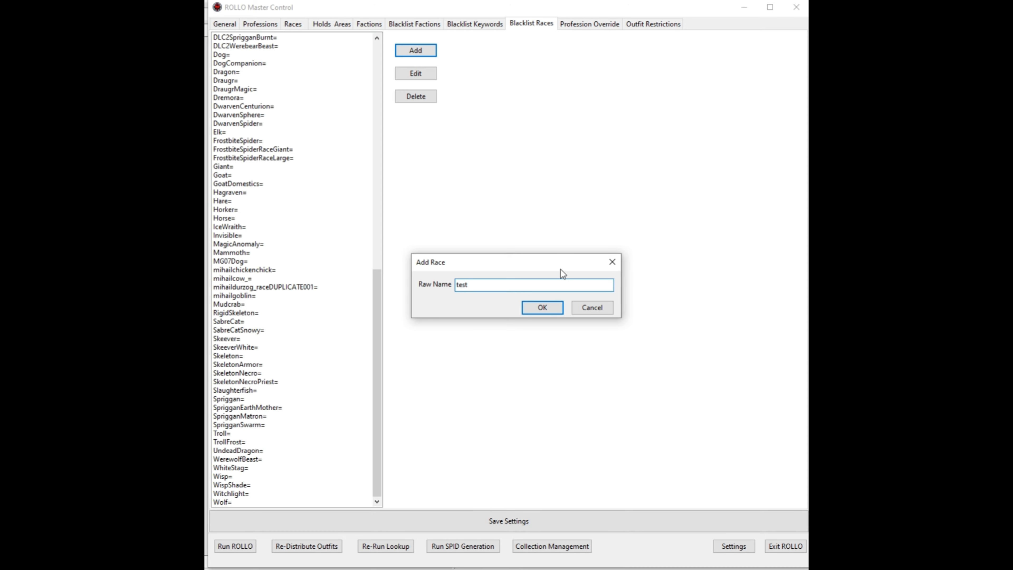
left_click(550, 310)
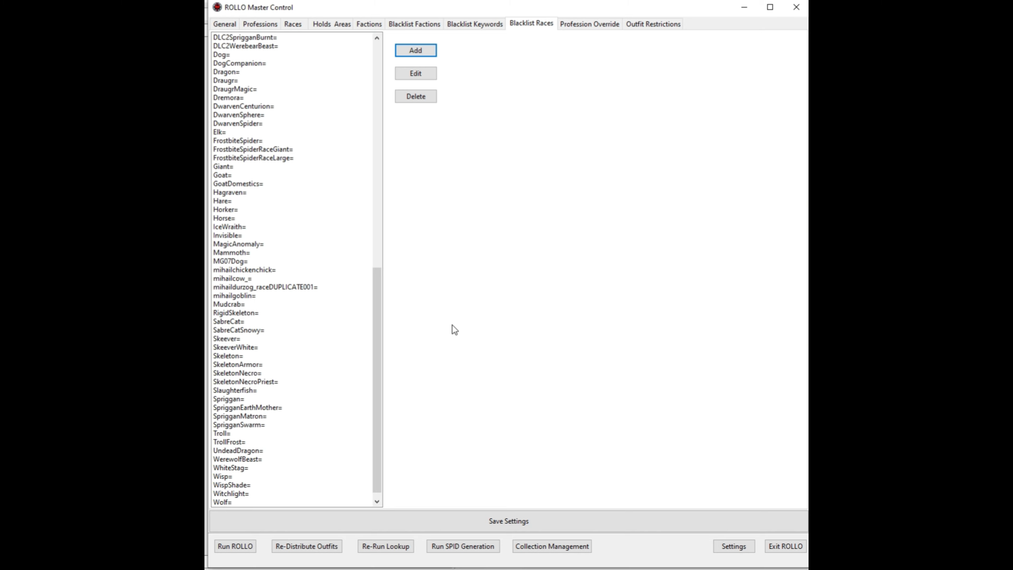
- Rename the blacklisted race "test" as "MyTest" and delete that entry
scroll(380, 356, "down", 1)
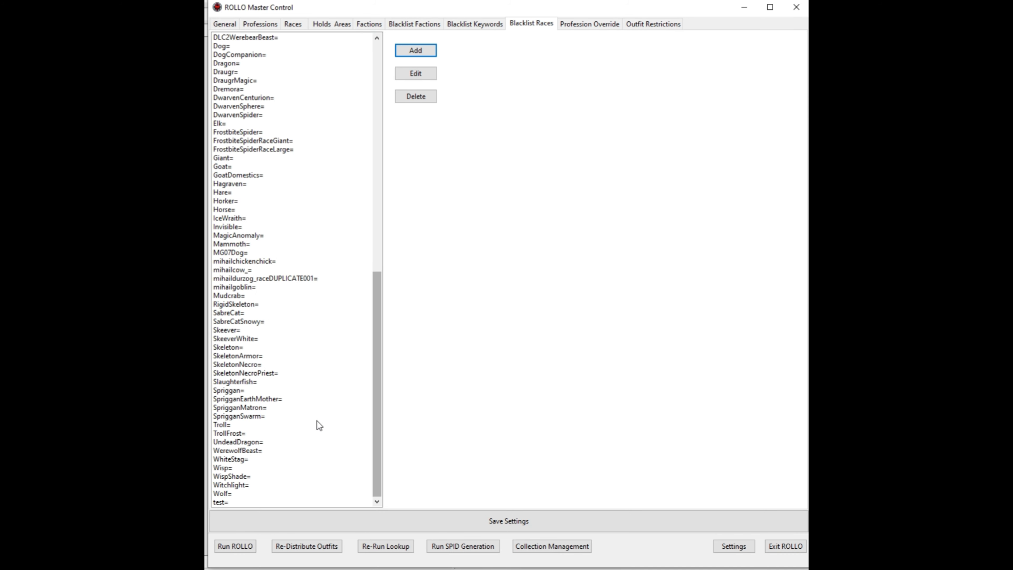
left_click(226, 504)
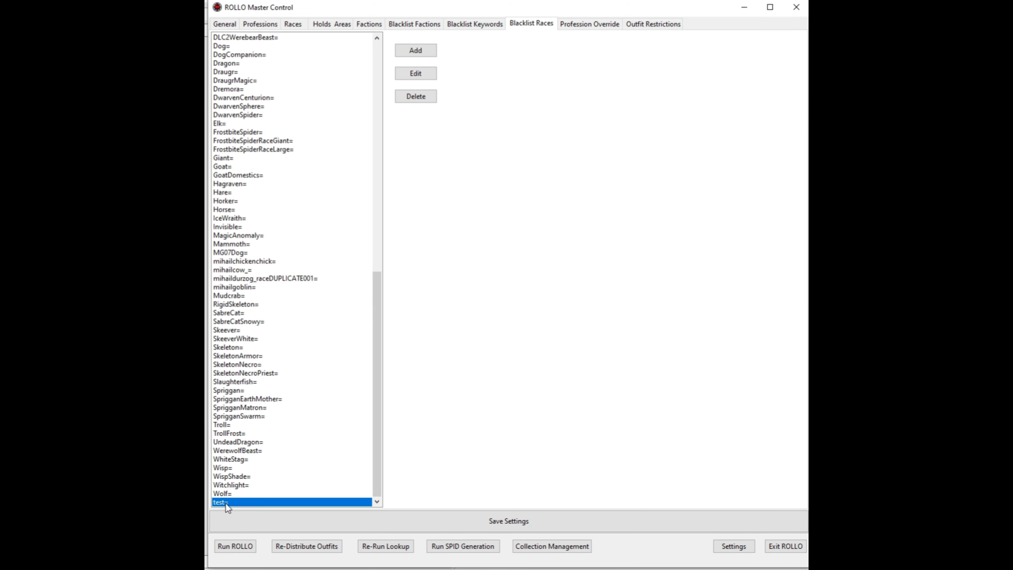
left_click(418, 76)
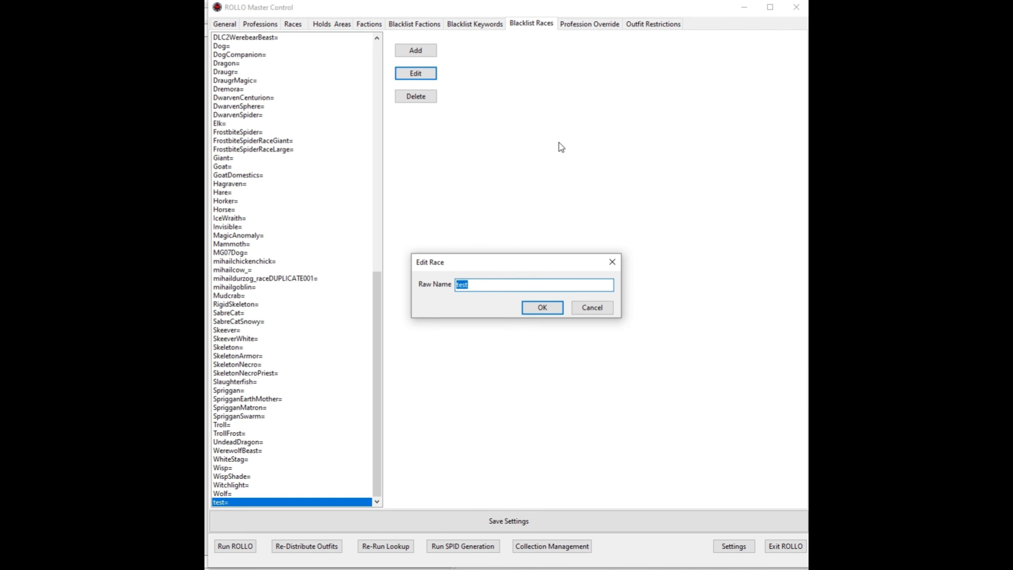
type("MyTest")
left_click(537, 309)
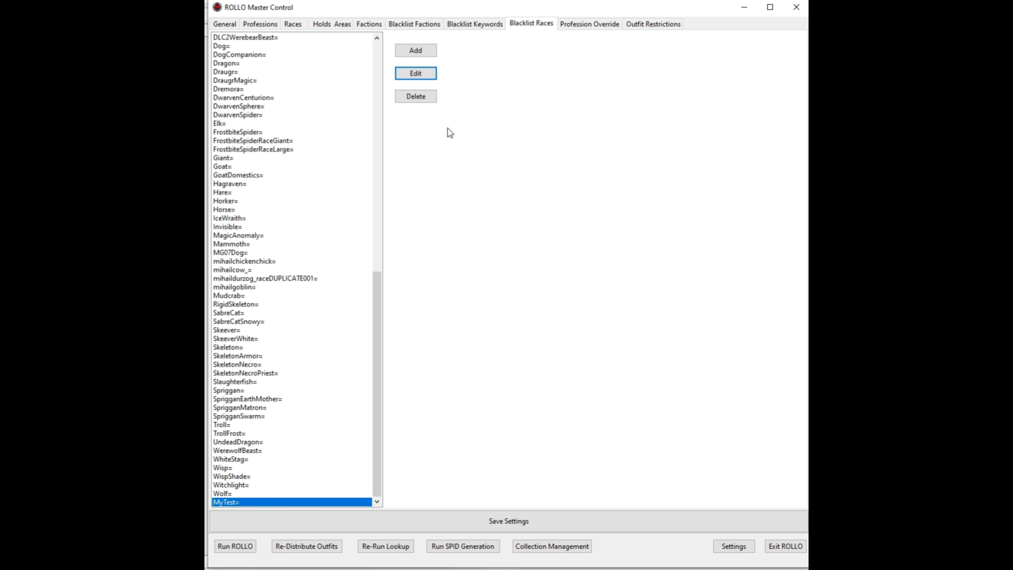
left_click(402, 100)
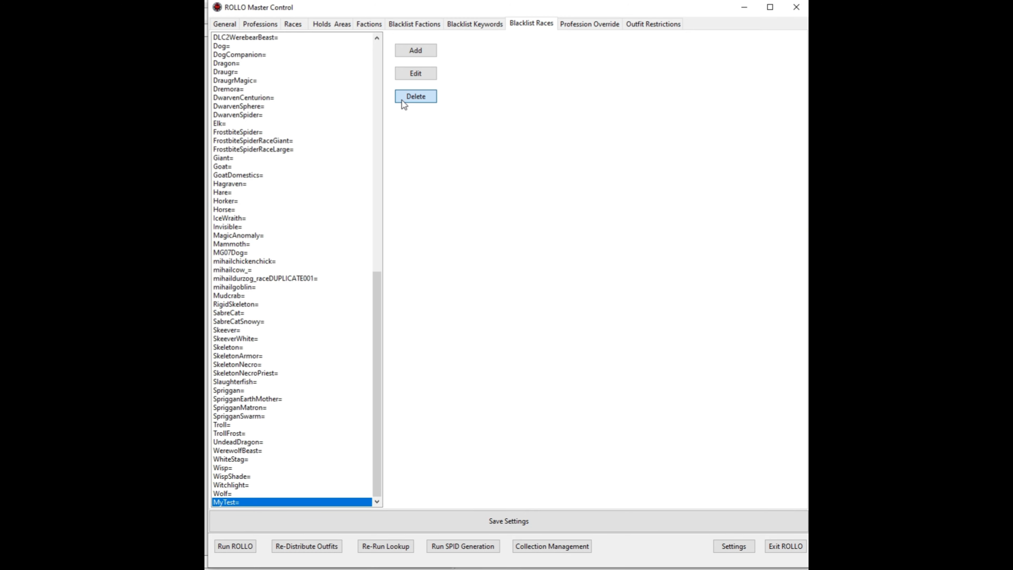
- Add a profession override that assigns the NPC EDID "Reaper" the profession WARRIORLIGHT
left_click(597, 26)
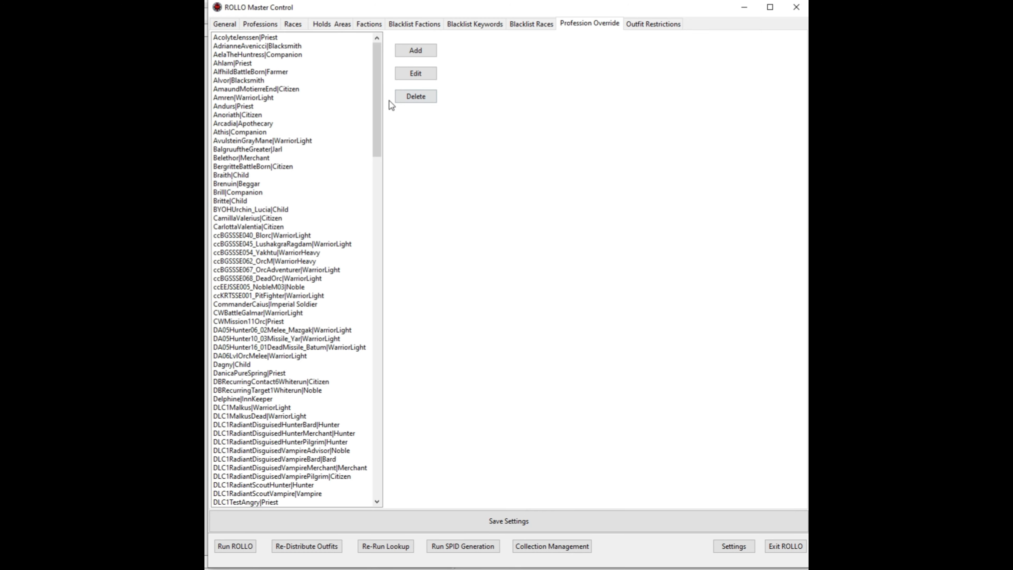
left_click_drag(378, 98, 373, 472)
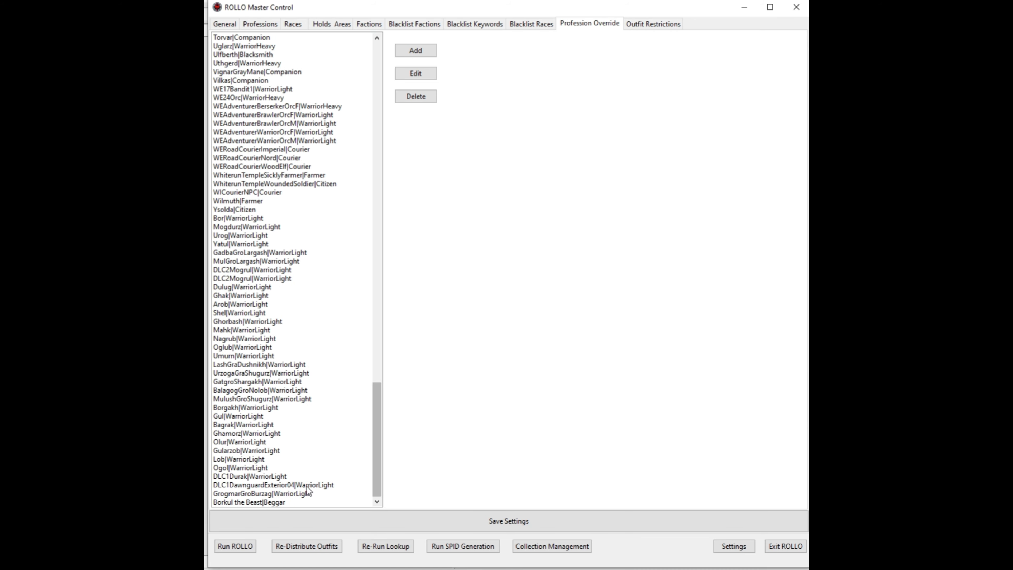
left_click(288, 504)
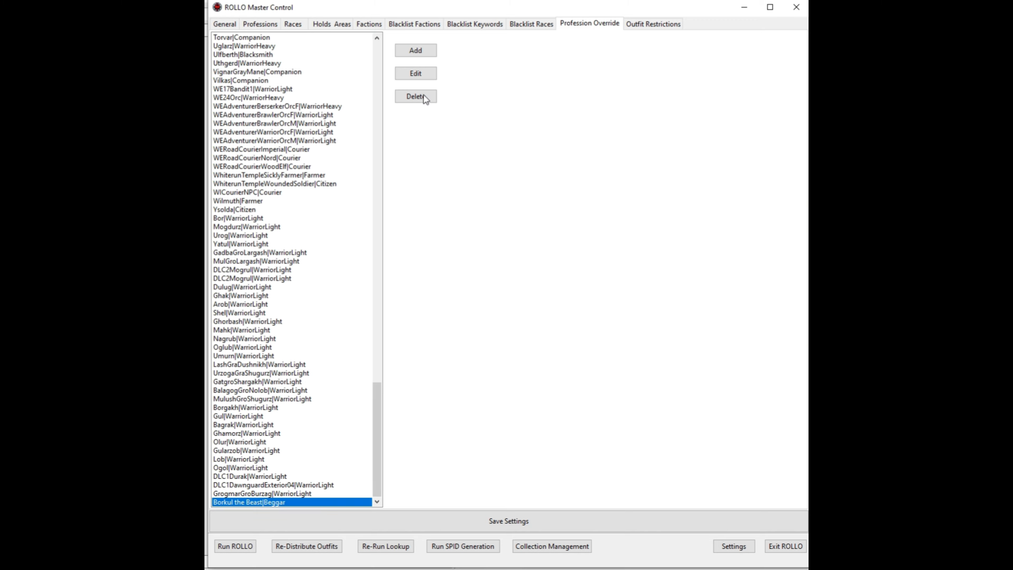
left_click(429, 52)
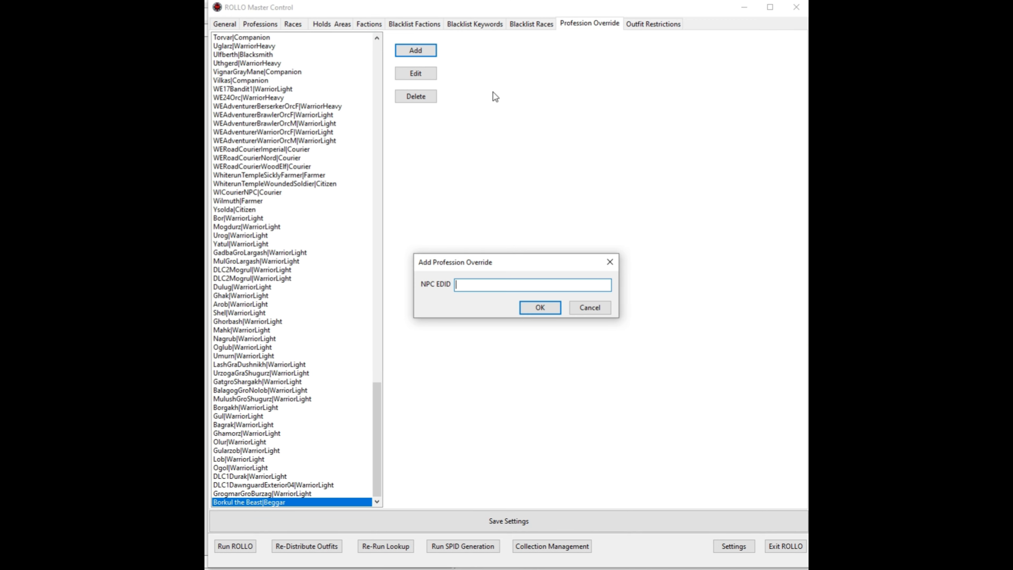
type("Reaper")
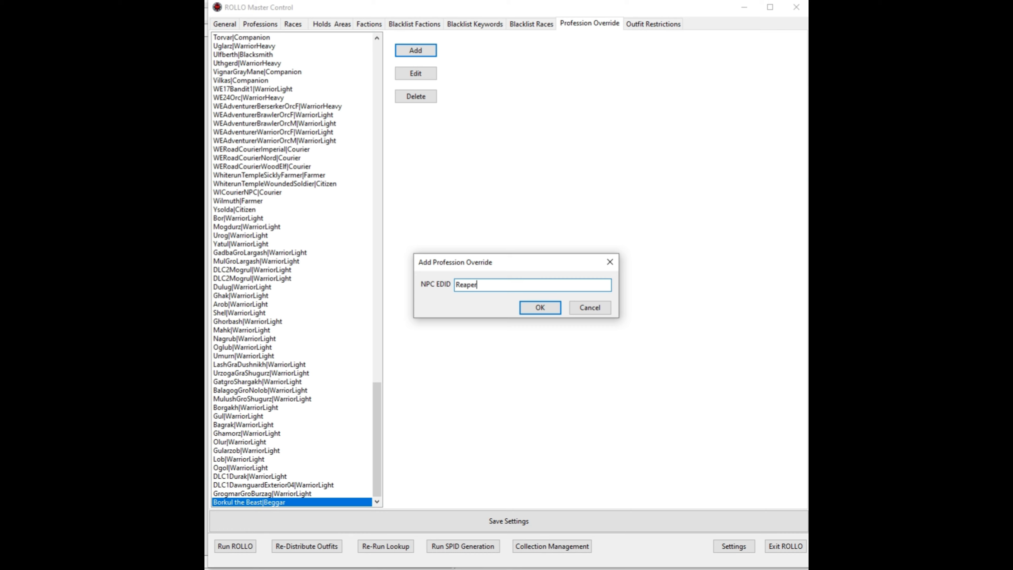
left_click(540, 310)
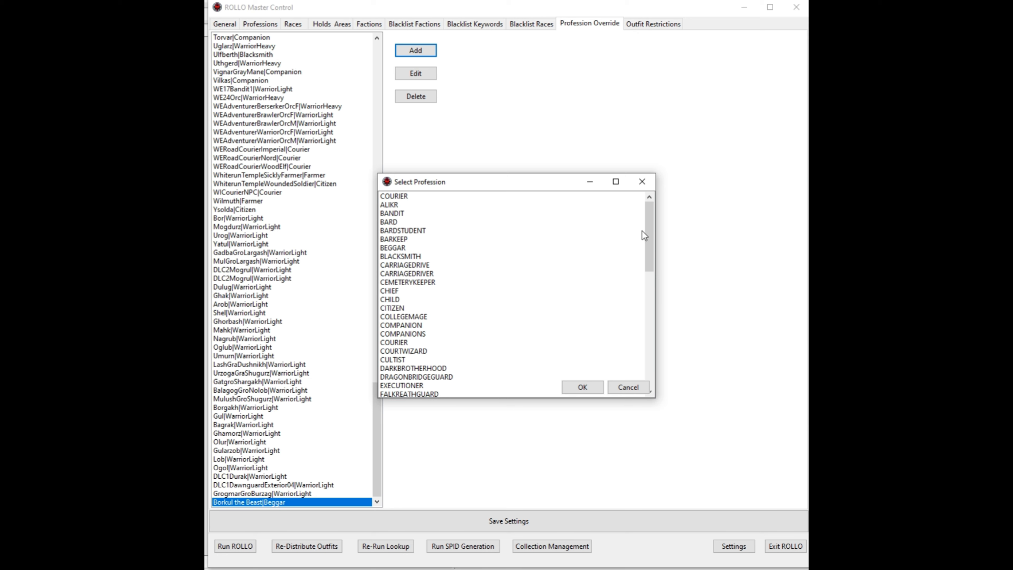
left_click_drag(647, 220, 645, 335)
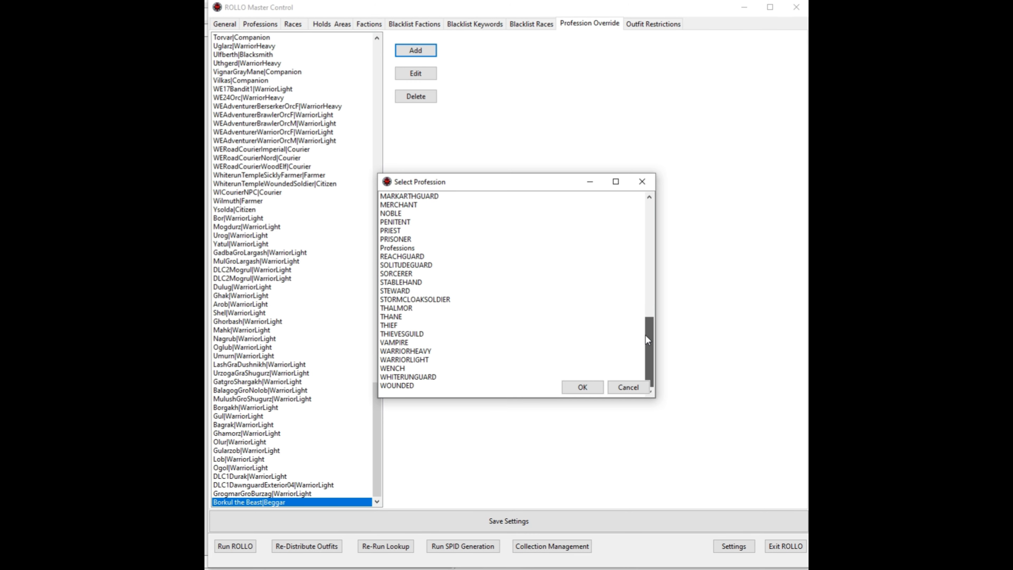
left_click(412, 359)
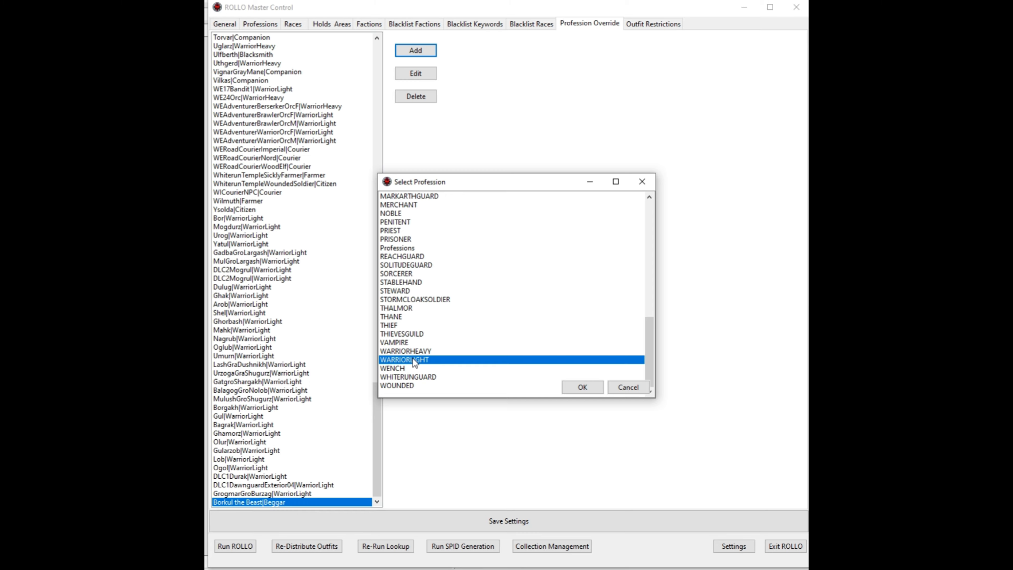
left_click(573, 389)
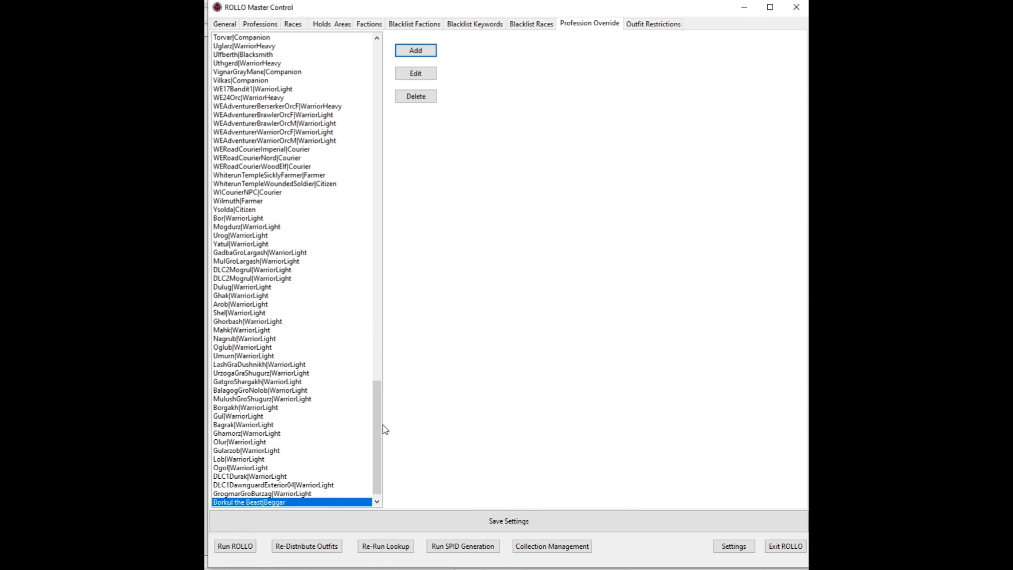
- Change the "Reaper" profession override to WARRIORHEAVY and delete that entry
left_click_drag(377, 428, 379, 452)
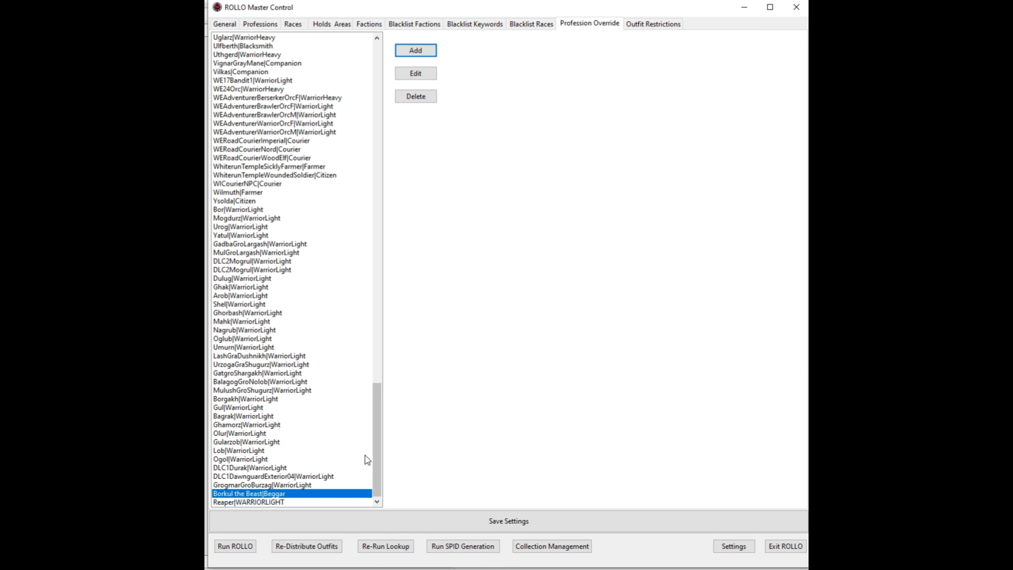
left_click(274, 504)
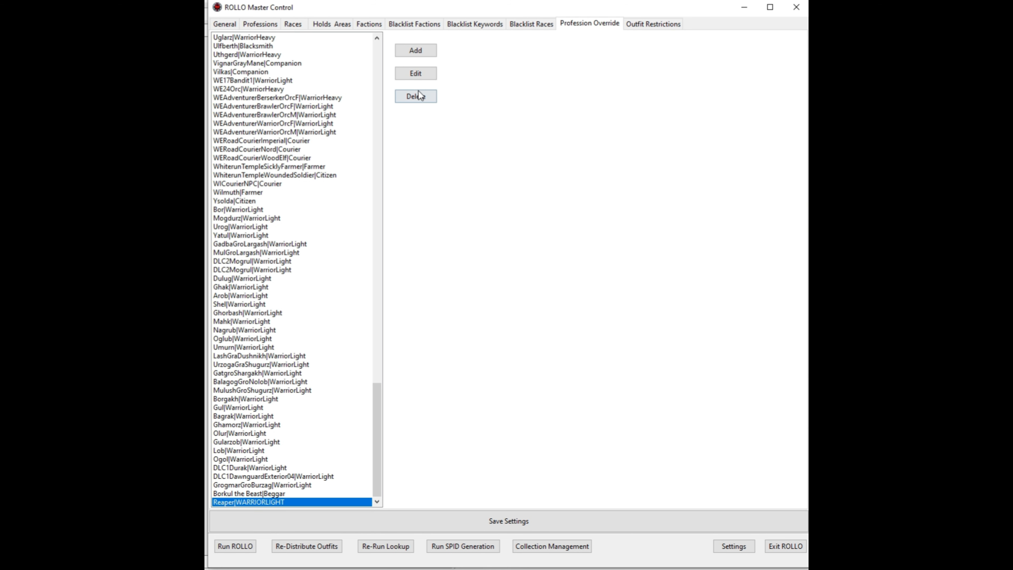
left_click(420, 76)
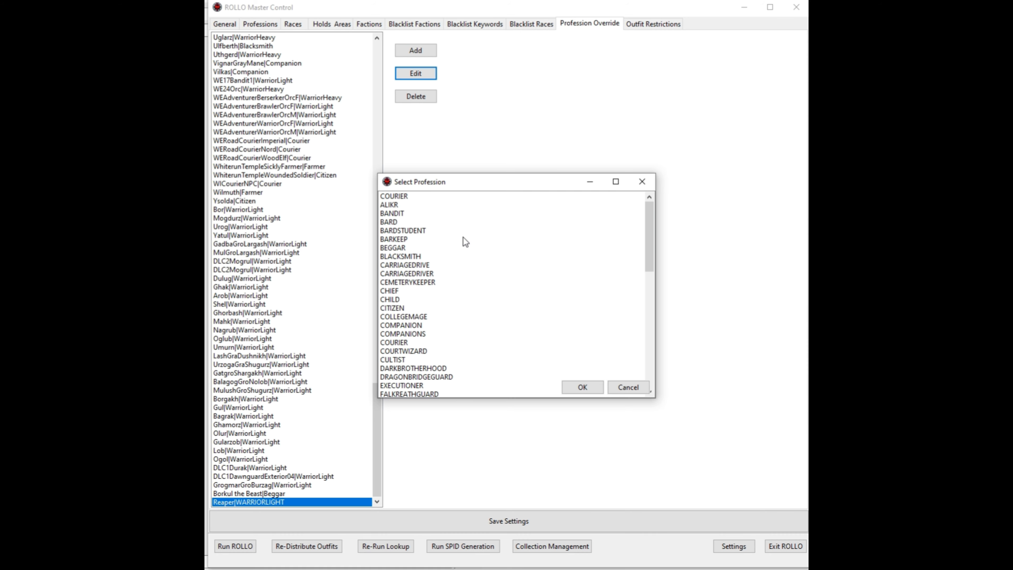
left_click_drag(652, 245, 635, 367)
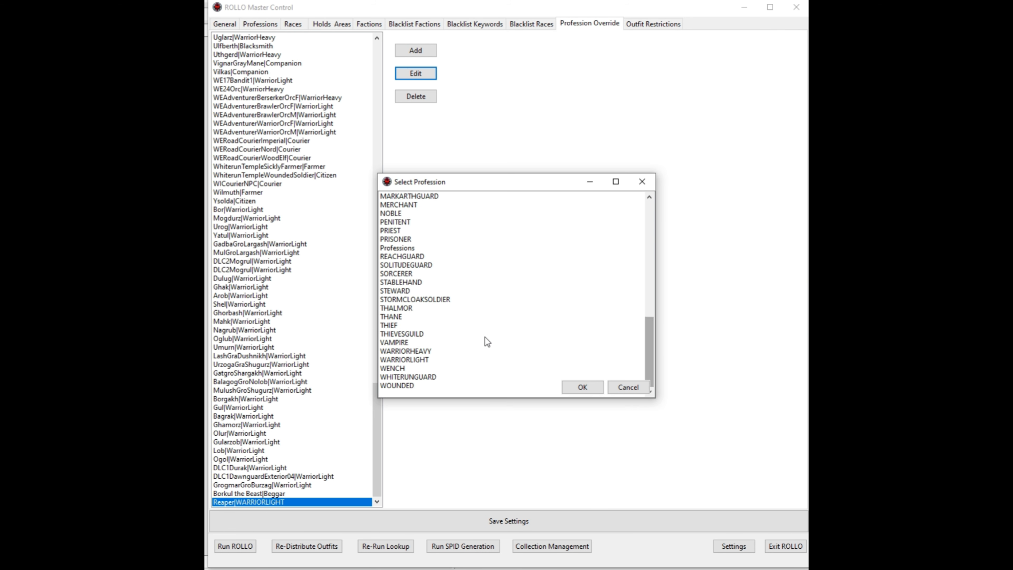
left_click(430, 351)
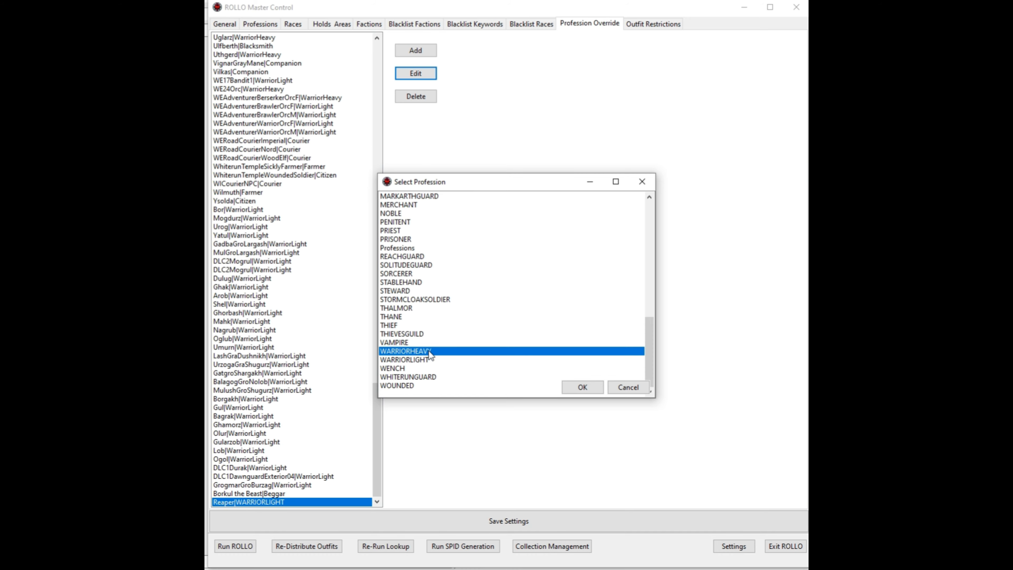
left_click(582, 388)
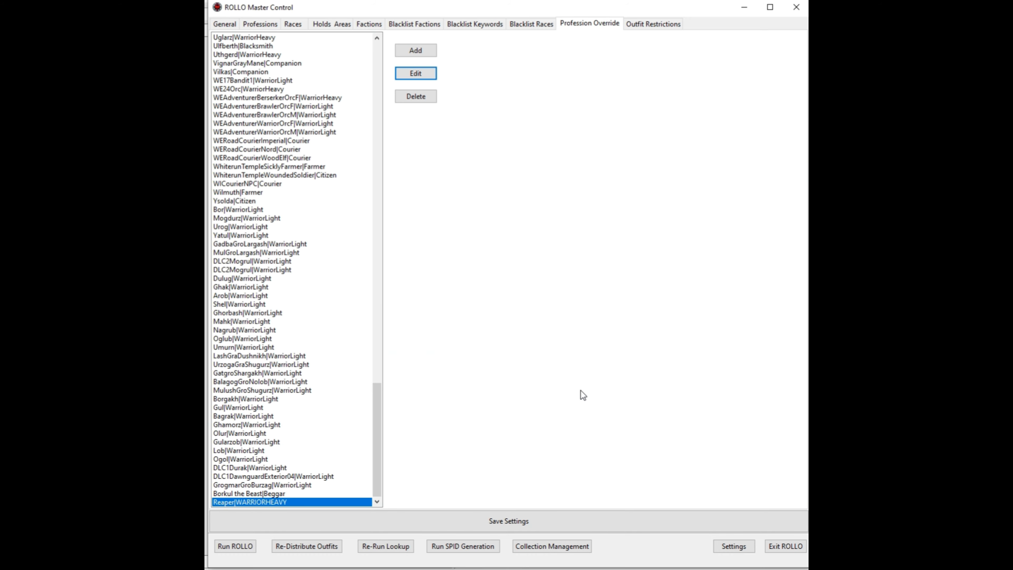
left_click(409, 100)
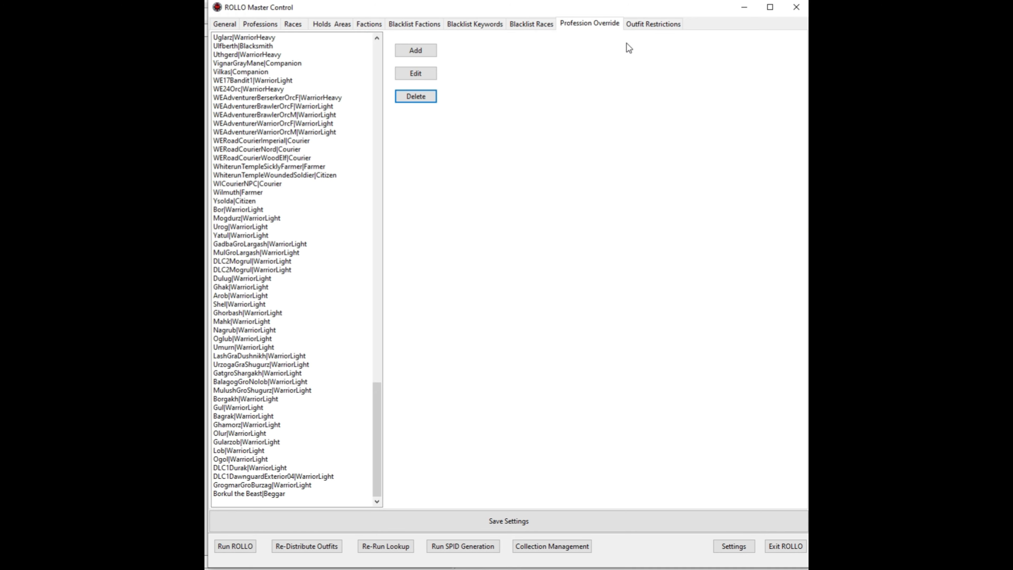
- Open the outfit restrictions and select the Reapers_Darkwater Crossing_Female_AnnekkeCragJumper entry at the end of the list
left_click(640, 24)
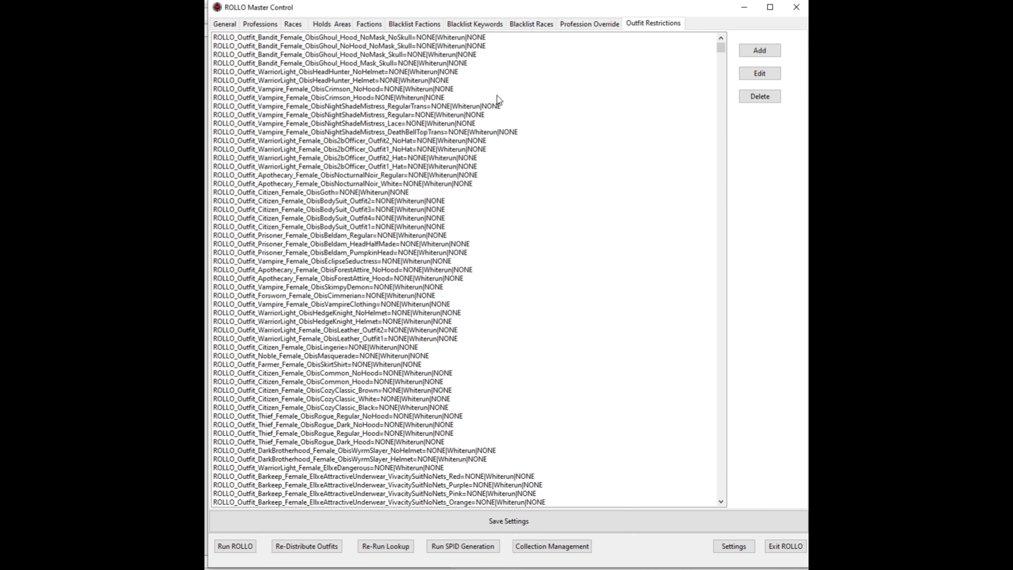
left_click_drag(721, 49, 699, 502)
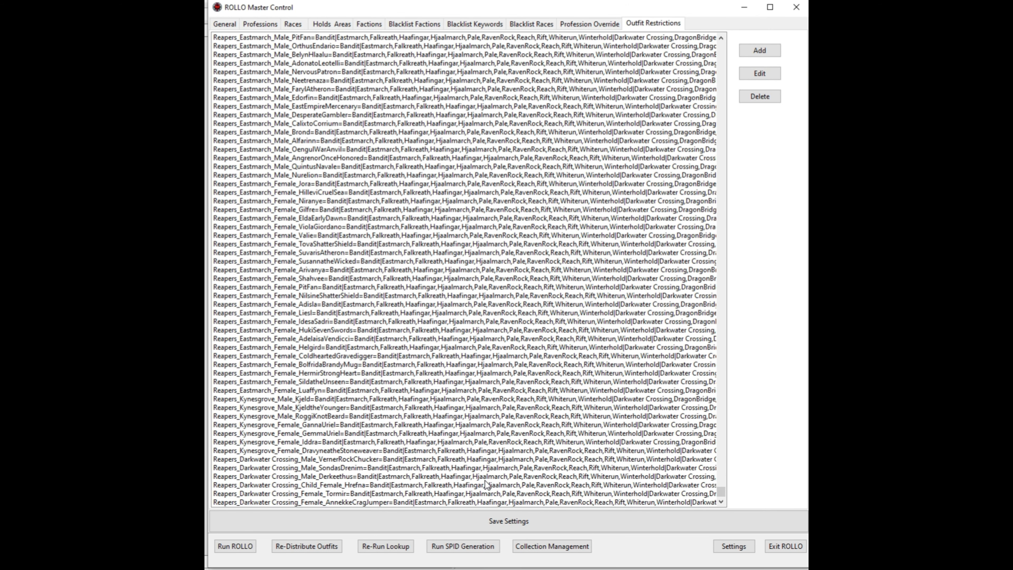
left_click(440, 502)
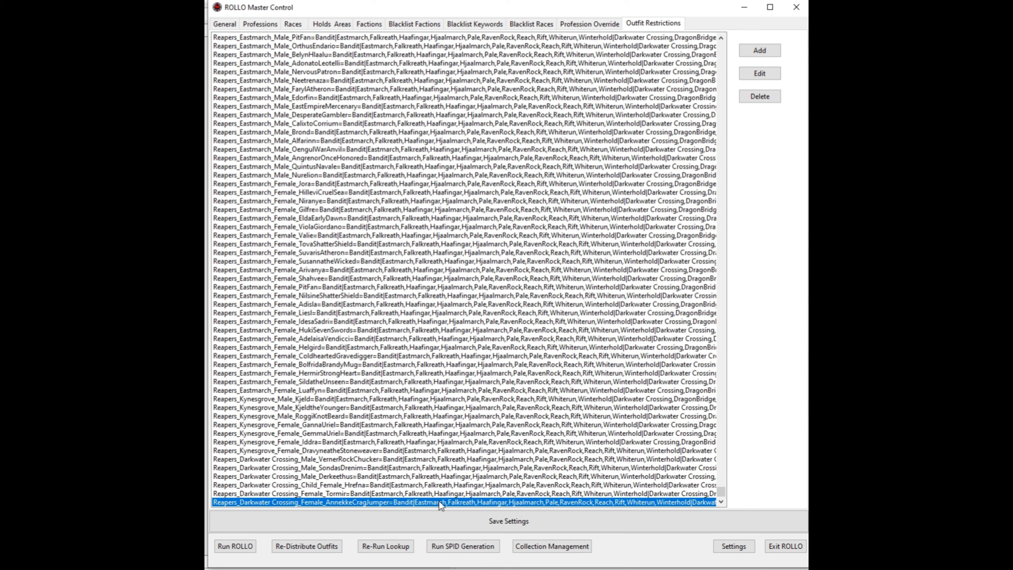
left_click(753, 52)
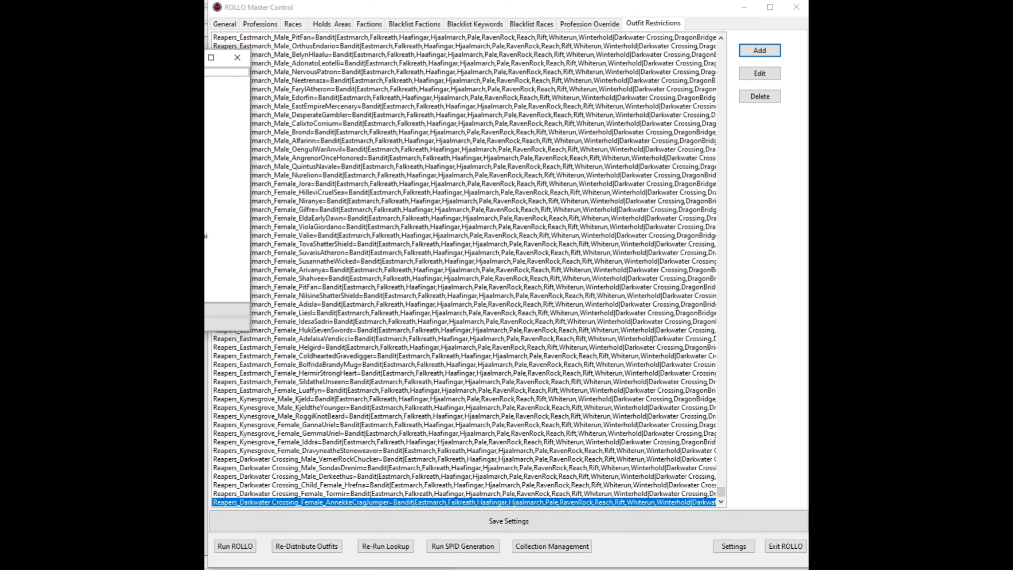
left_click(226, 72)
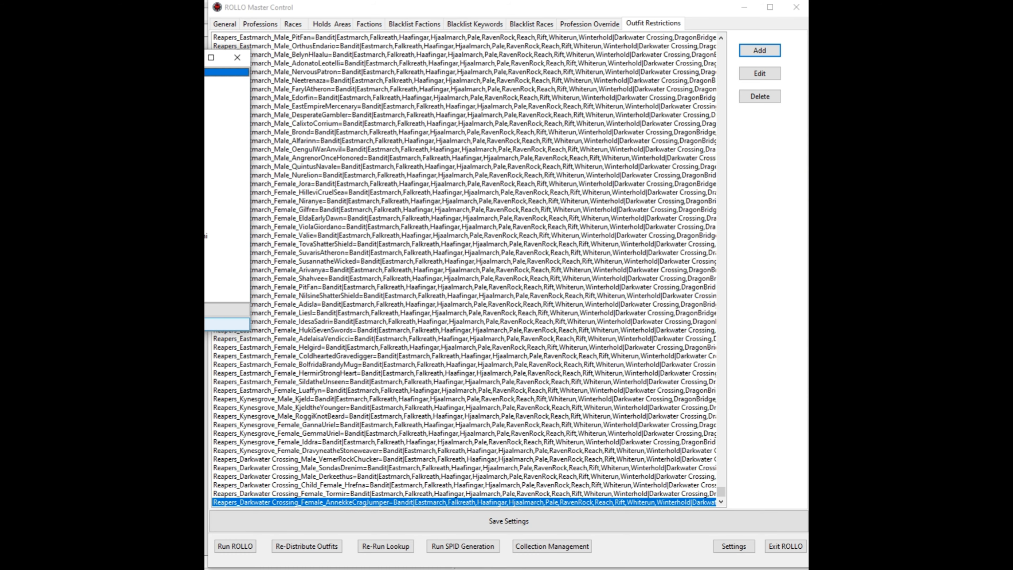
left_click(227, 324)
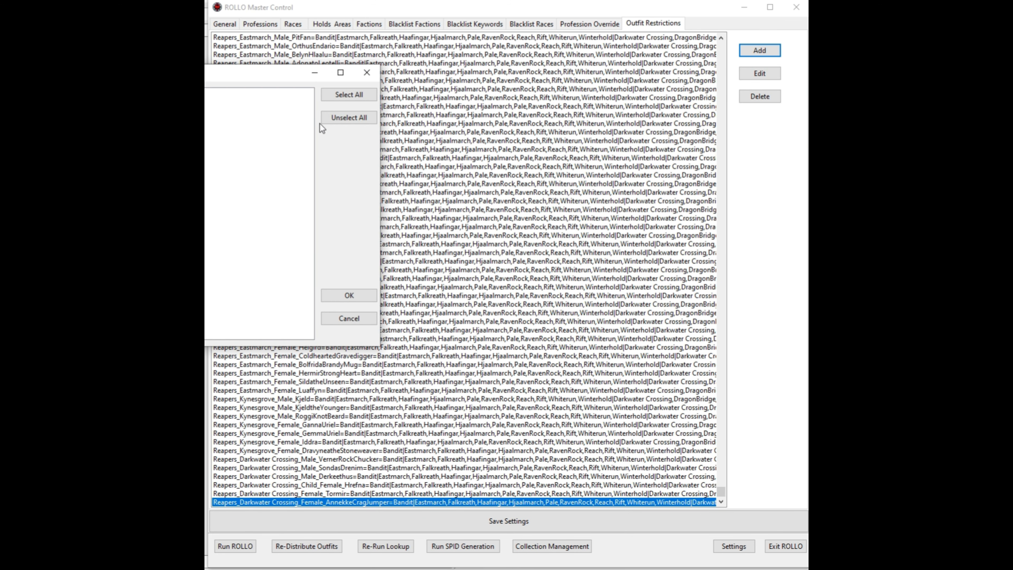
left_click(348, 319)
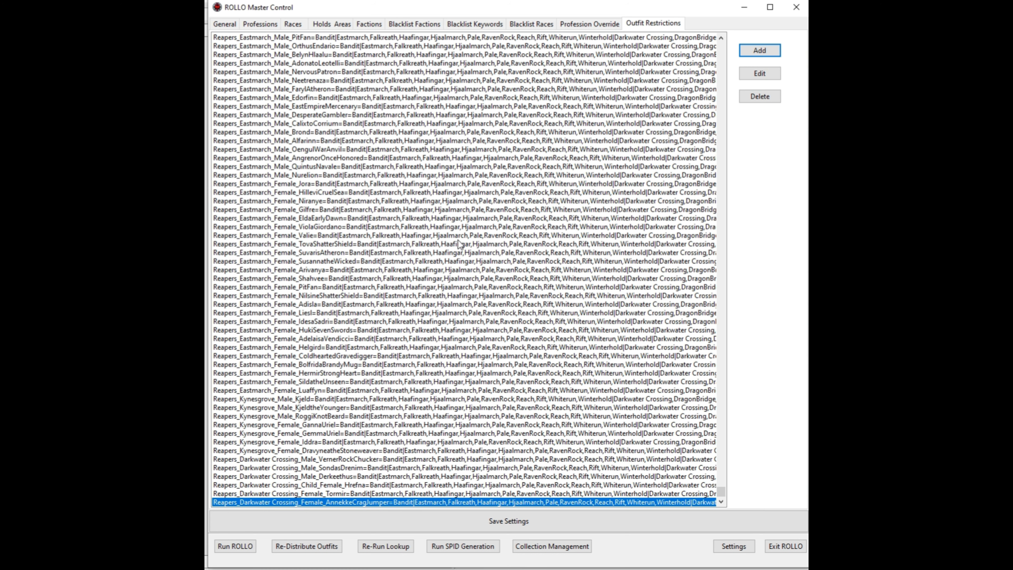
left_click(752, 54)
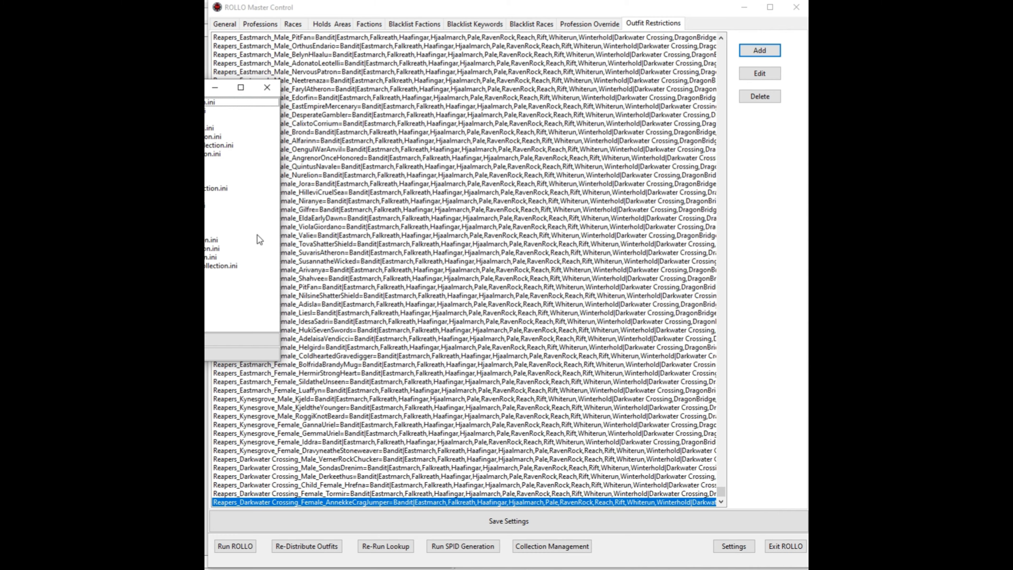
left_click(221, 266)
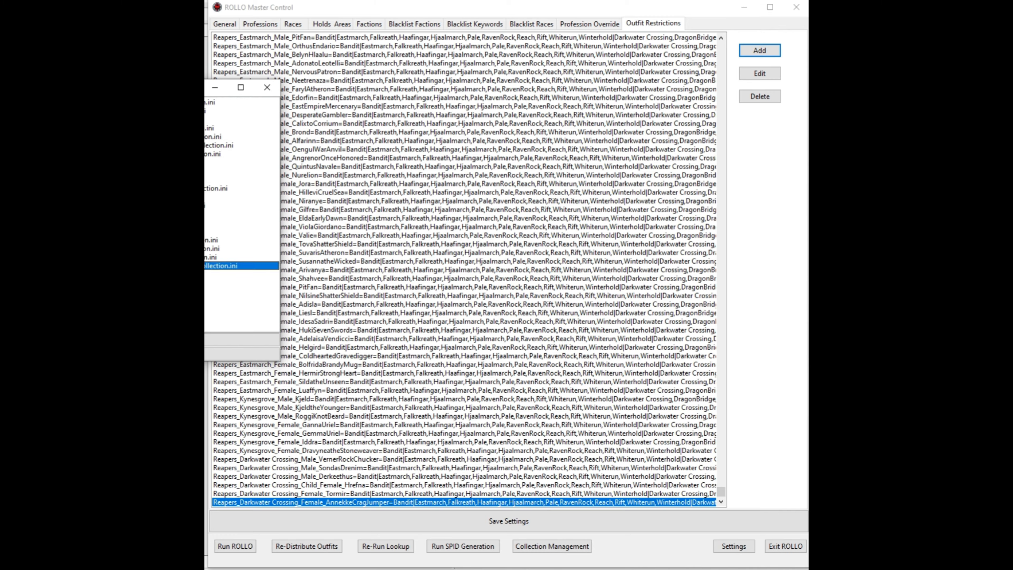
left_click(241, 354)
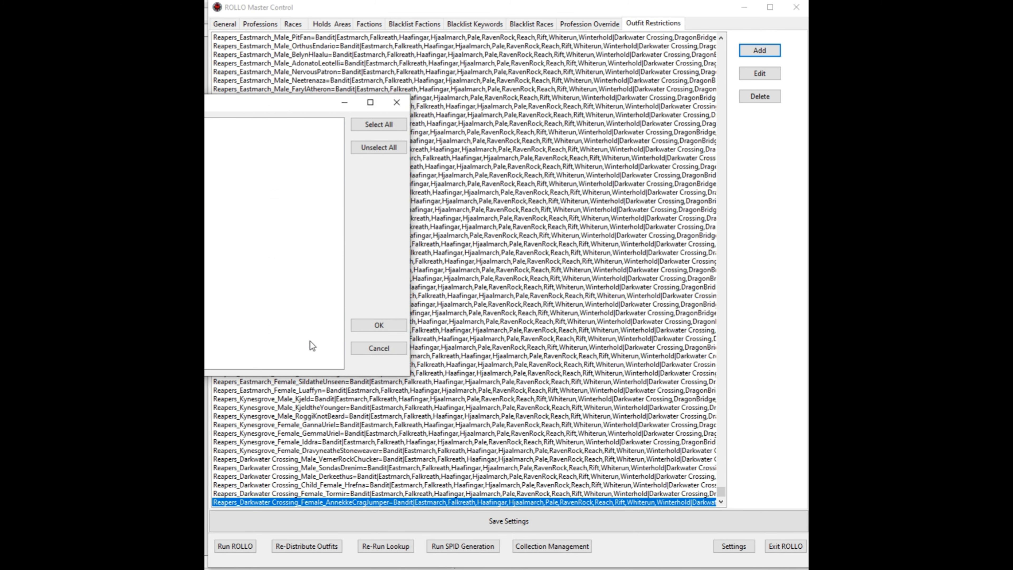
left_click(363, 345)
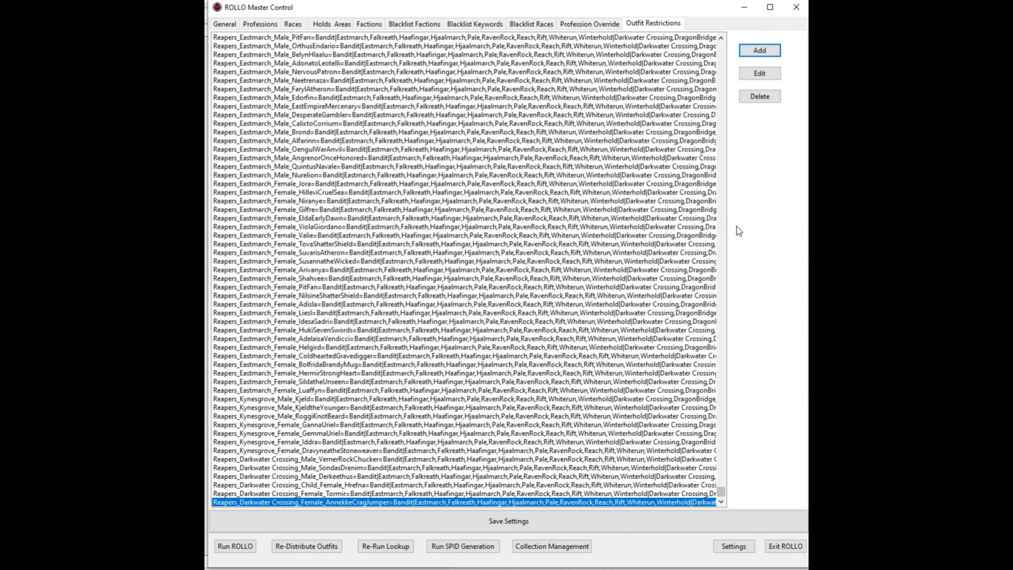
- Edit the AnnekkeCragJumper outfit's restrictions and uncheck every hold from Eastmarch to Winterhold
left_click(760, 73)
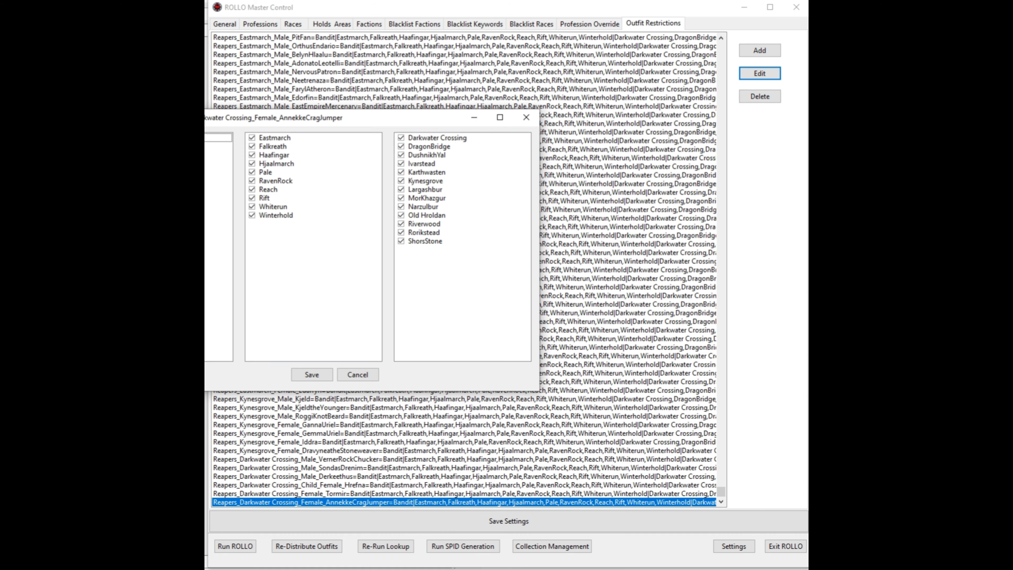
left_click(251, 137)
left_click(252, 146)
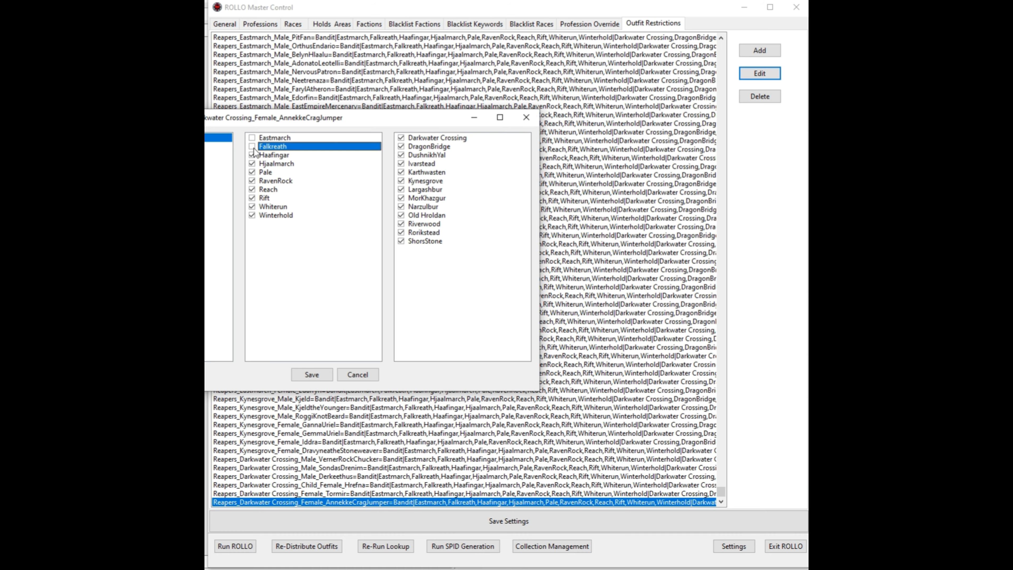
left_click(251, 155)
left_click(252, 164)
left_click(252, 172)
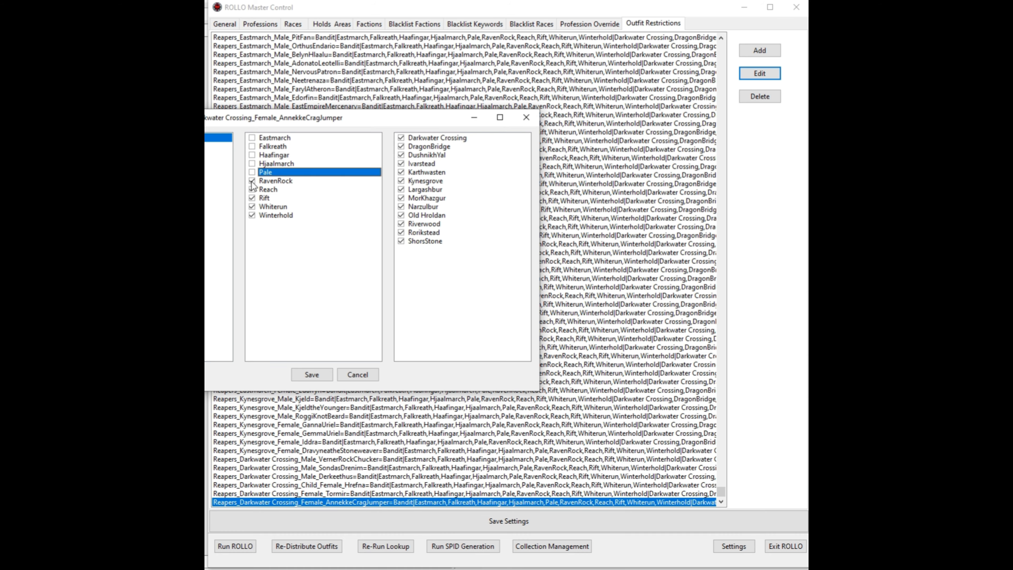
left_click(252, 180)
left_click(251, 189)
left_click(252, 198)
left_click(251, 206)
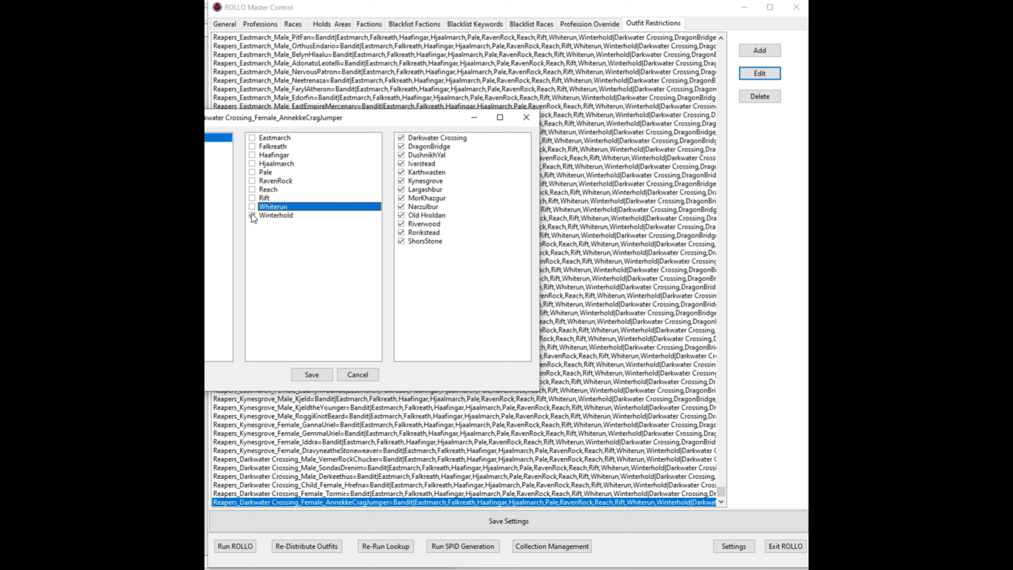
left_click(251, 215)
- Try to save the AnnekkeCragJumper outfit's restrictions with every area unchecked except ShorsStone
left_click(401, 138)
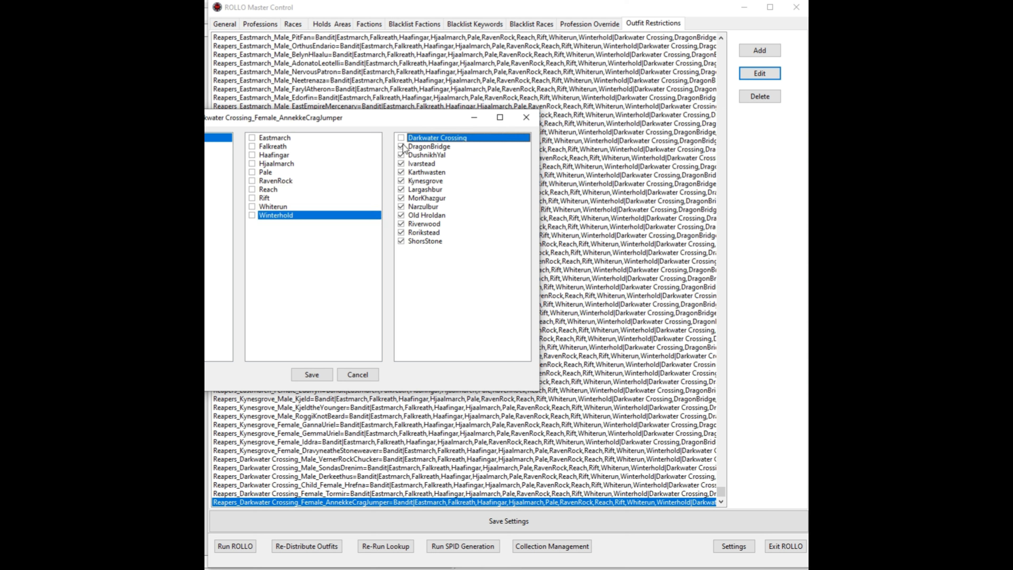
left_click(401, 146)
left_click(401, 155)
left_click(400, 164)
left_click(400, 172)
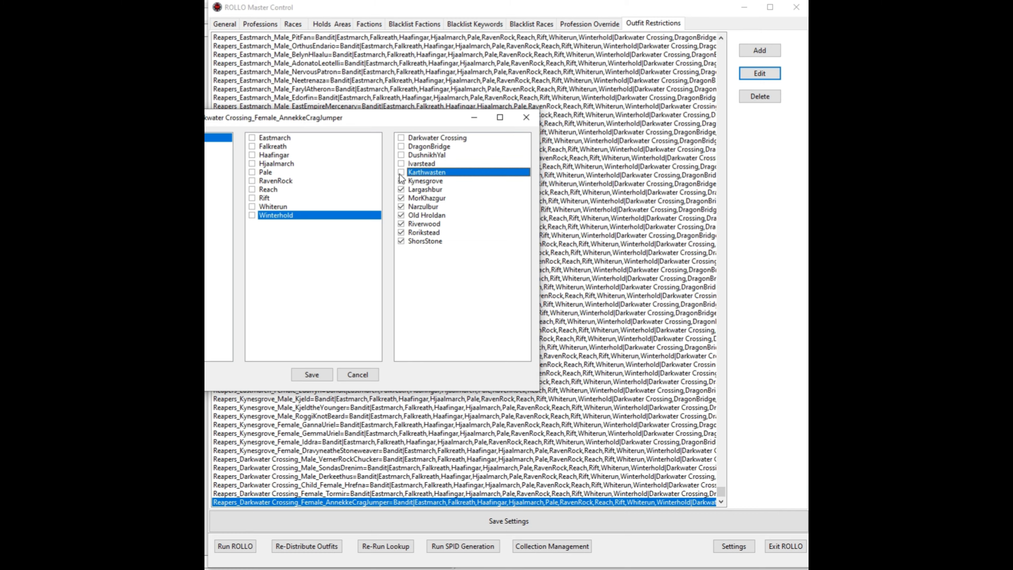
left_click(401, 181)
left_click(400, 189)
left_click(401, 197)
left_click(400, 206)
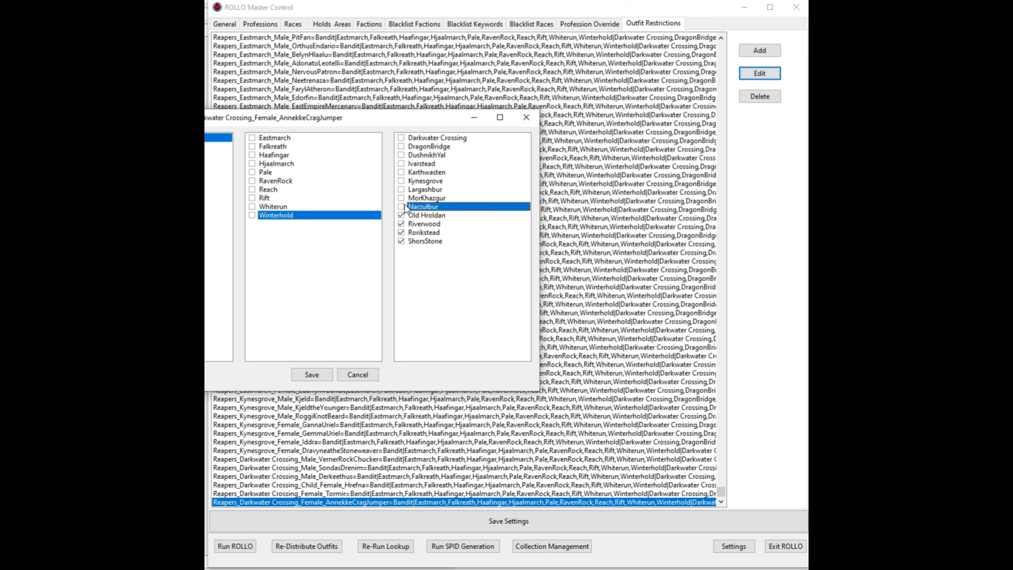
left_click(401, 215)
left_click(400, 223)
left_click(401, 232)
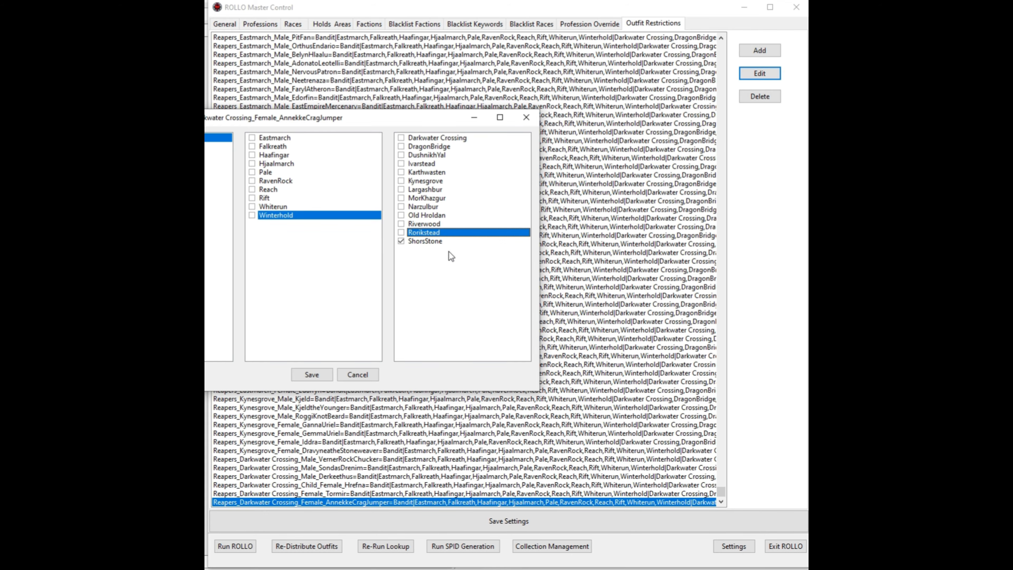
left_click(312, 375)
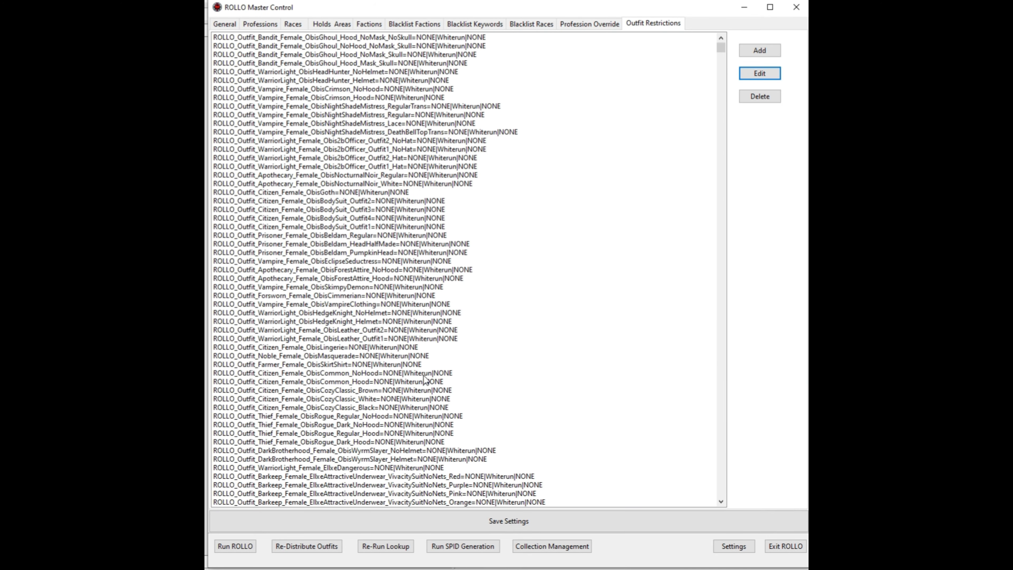
- Find the AnnekkeCragJumper entry again at the end of the outfit restrictions and check its stored restrictions
left_click_drag(719, 53, 739, 514)
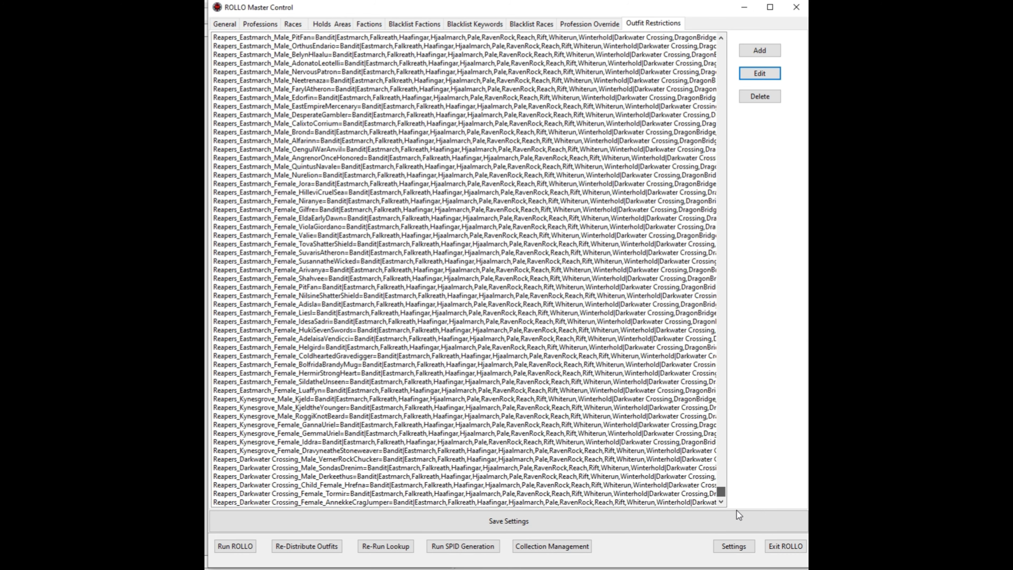
left_click(622, 494)
left_click(622, 502)
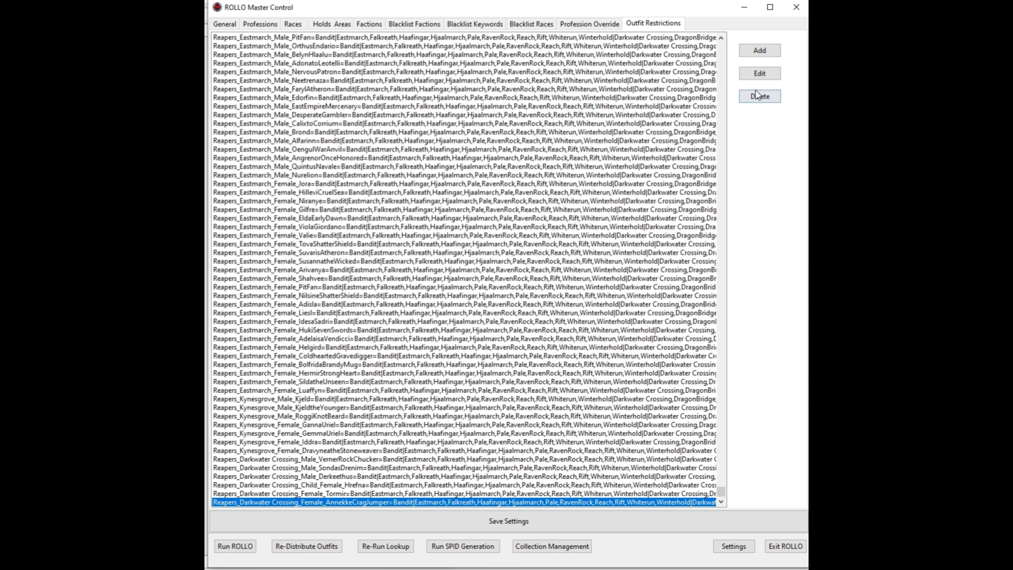
- Restrict the ROLLO_Outfit_Bandit_Female_ObisGhoul_Hood_NoMask_NoSkull outfit to the Eastmarch hold instead of Whiterun and save the restrictions
left_click_drag(723, 496, 723, 42)
left_click(556, 37)
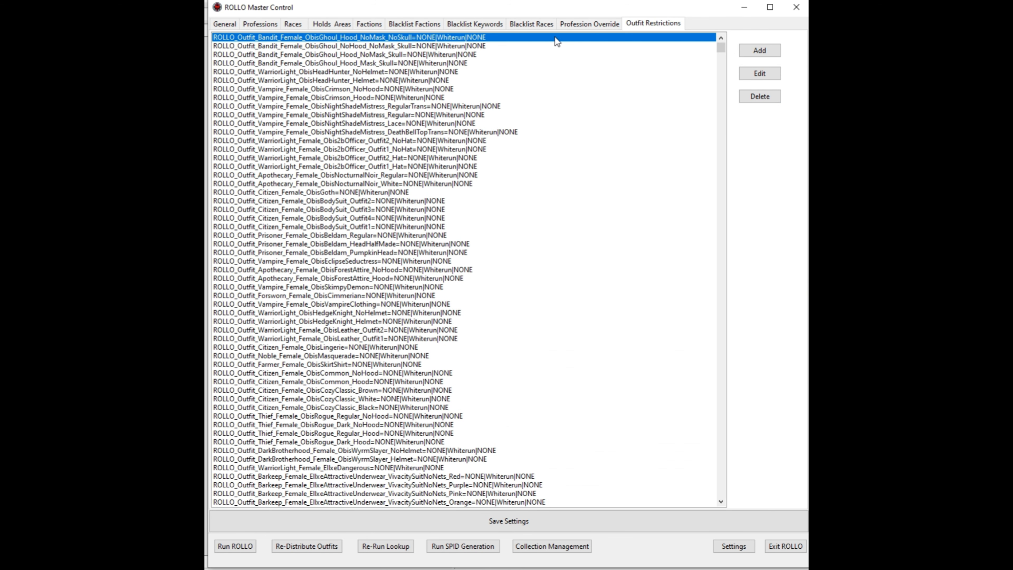
left_click(759, 74)
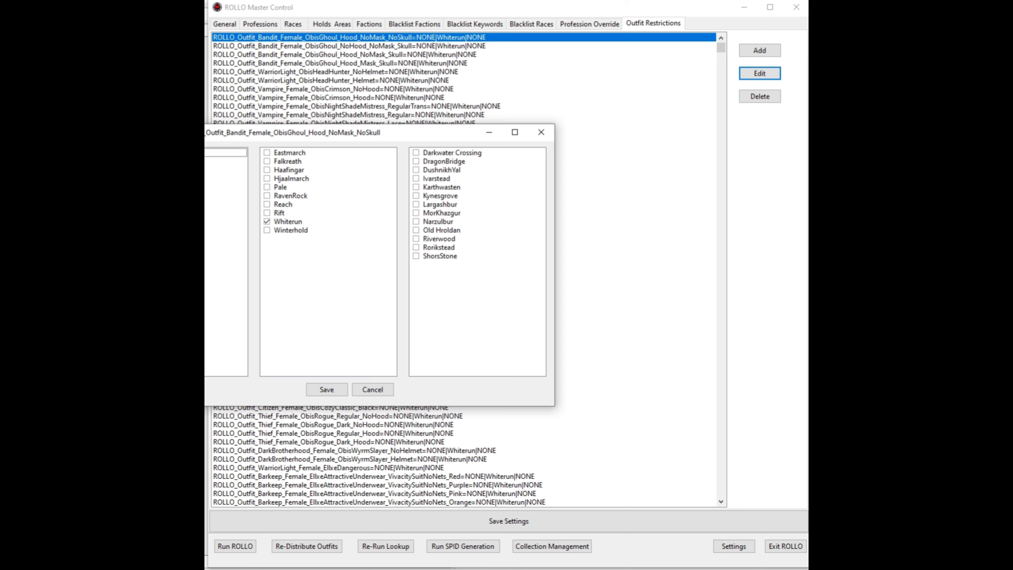
left_click(267, 221)
left_click(274, 154)
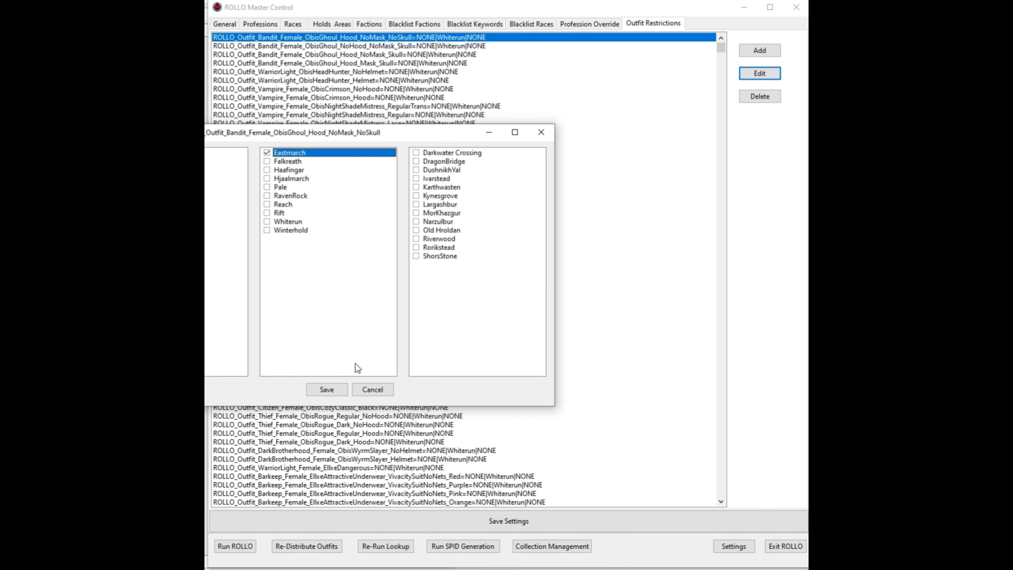
left_click(327, 390)
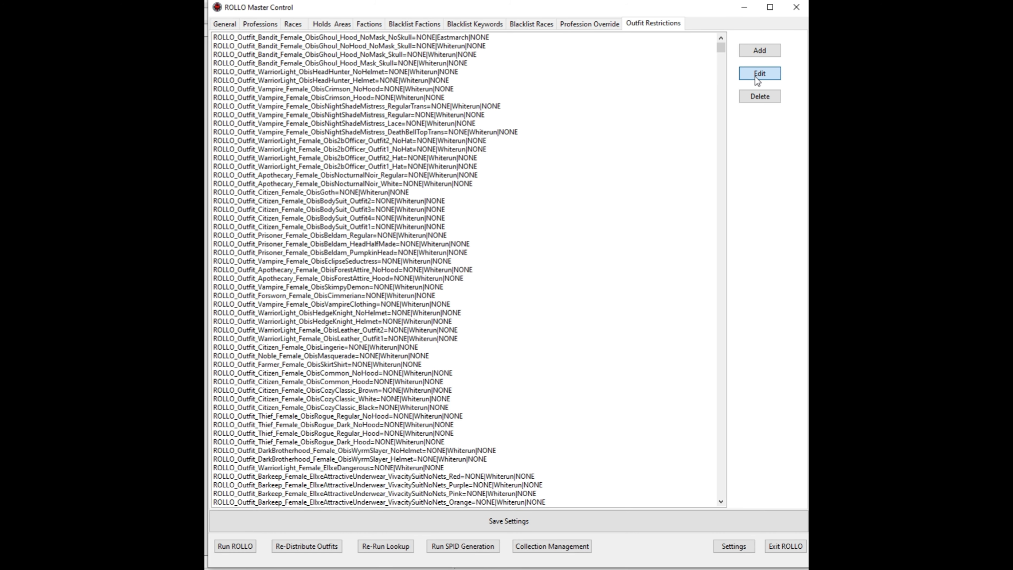
- Restrict the ROLLO_Outfit_Bandit_Female_ObisGhoul_Hood_NoMask_NoSkull outfit to Bandit, Draugr and the MorKhazgur area, without the Eastmarch hold, and save the restrictions
left_click(482, 37)
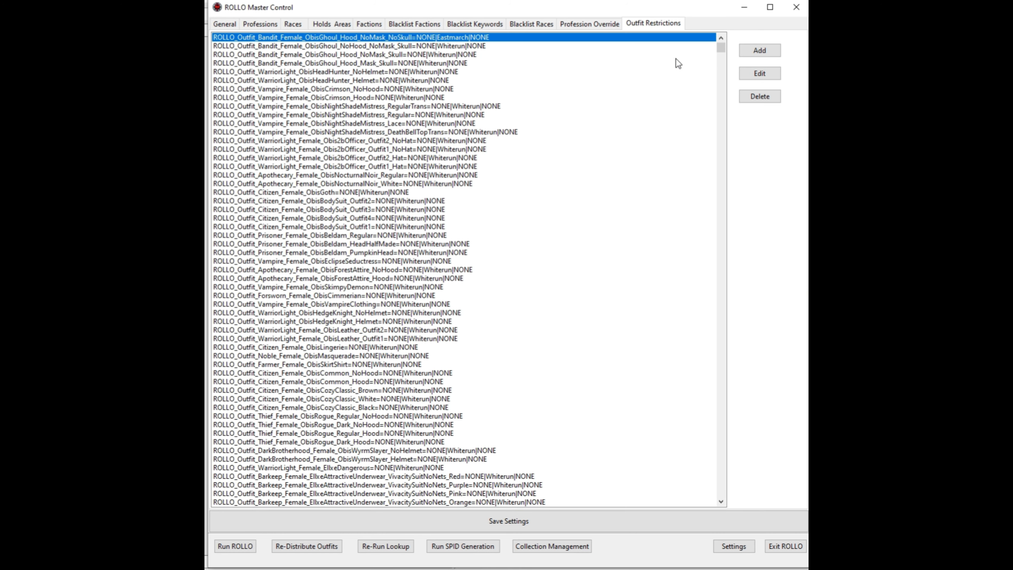
left_click(756, 74)
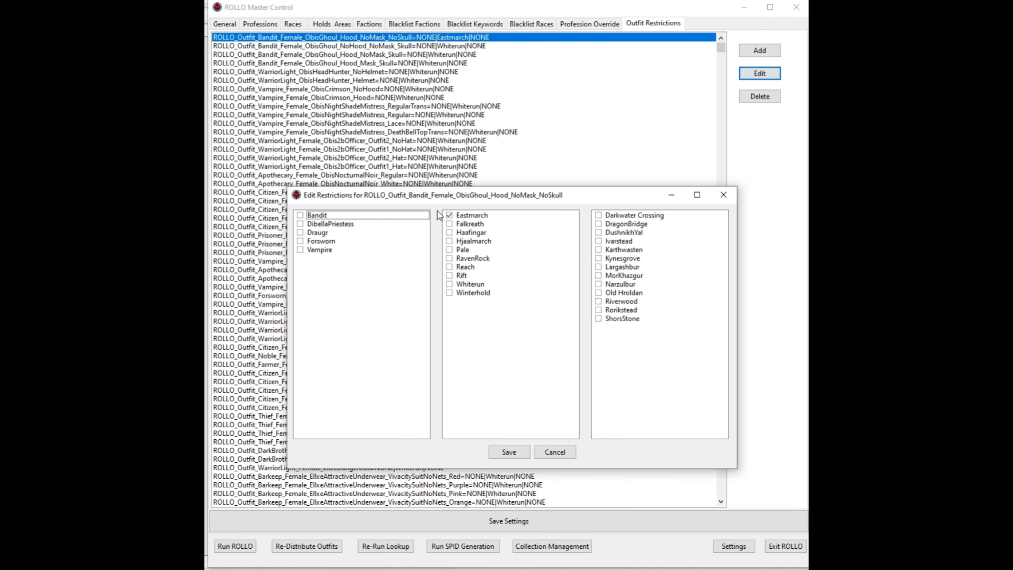
left_click(302, 216)
left_click(301, 232)
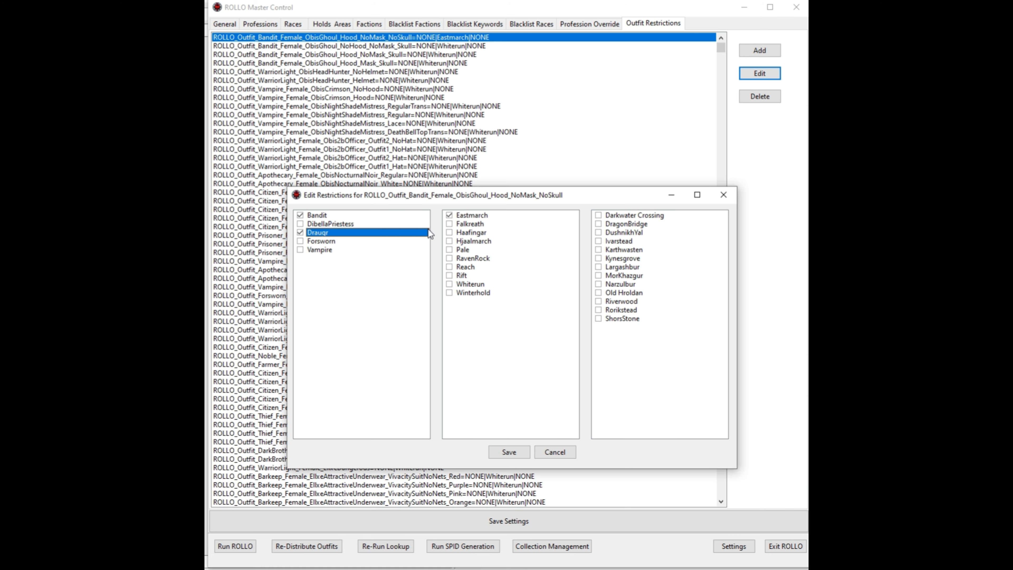
left_click(450, 215)
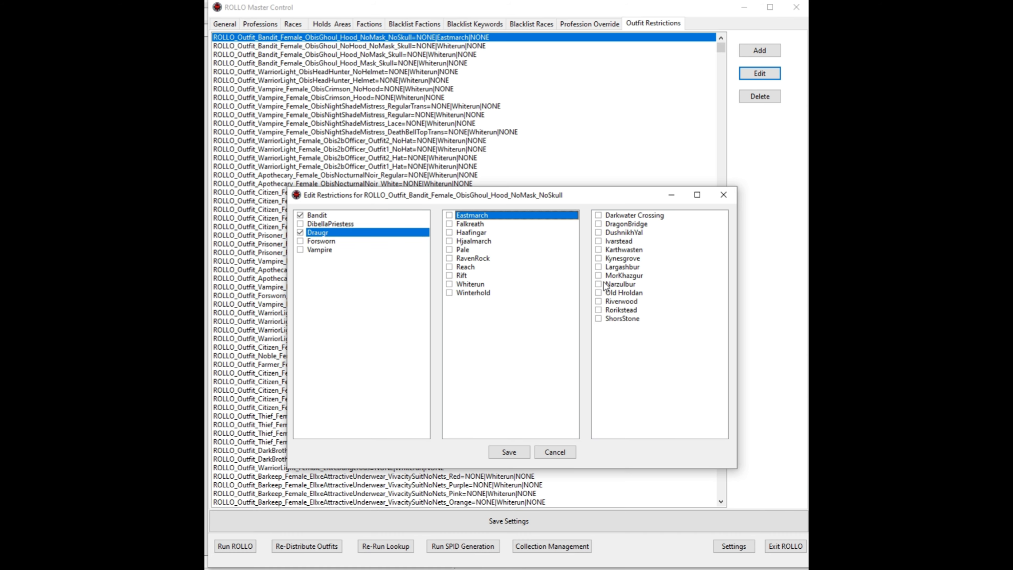
left_click(599, 276)
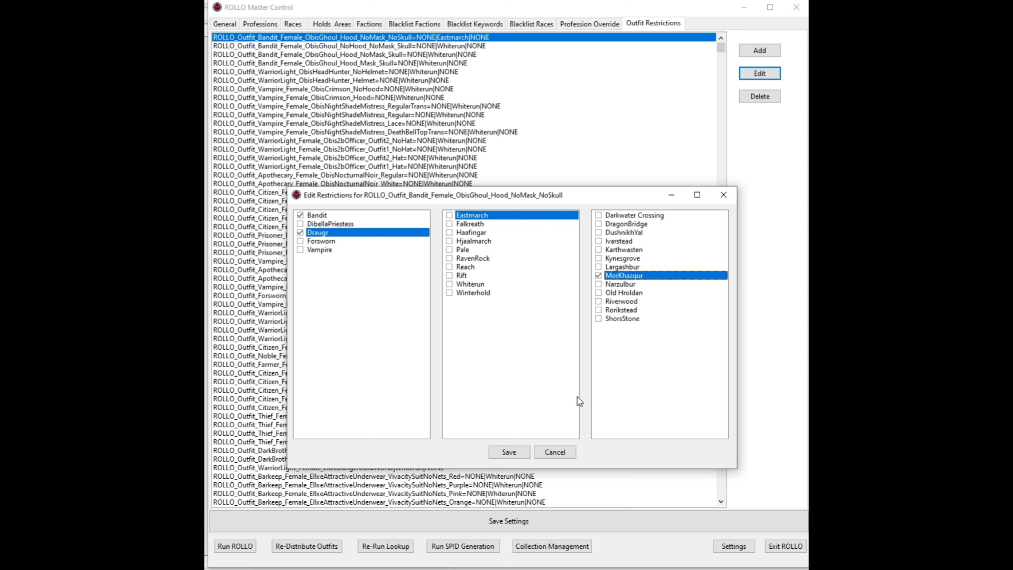
left_click(509, 453)
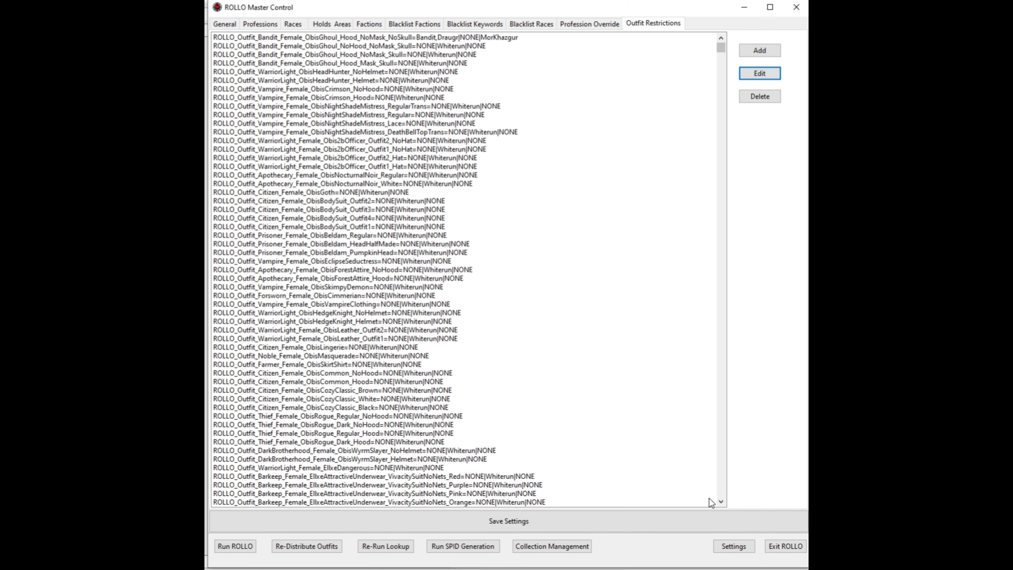
- Export the ARMA records of Sexy Blacksmith Clothing.esp and Dylvish Children Collection.esp from the collection management tools
left_click(572, 549)
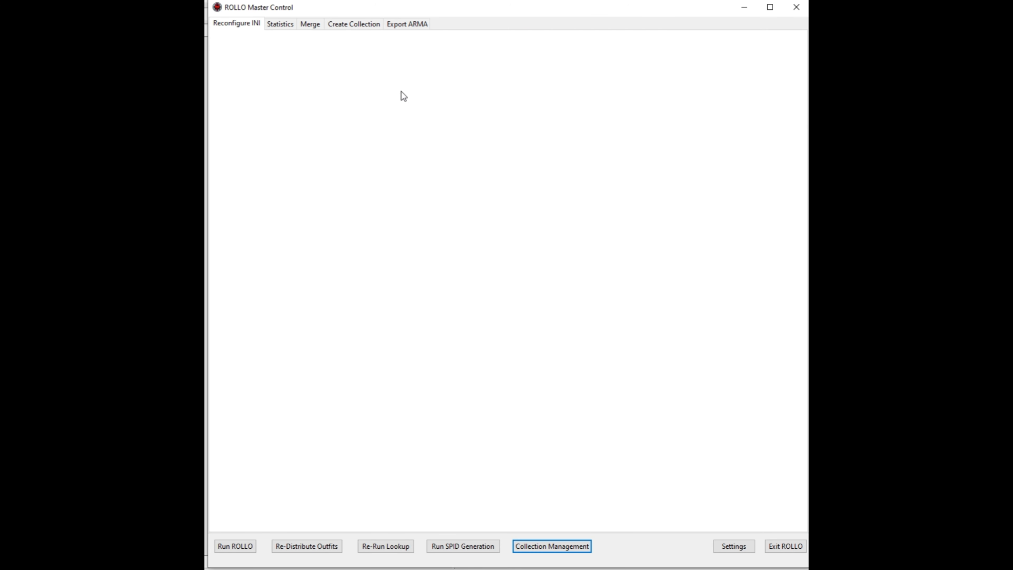
left_click(416, 29)
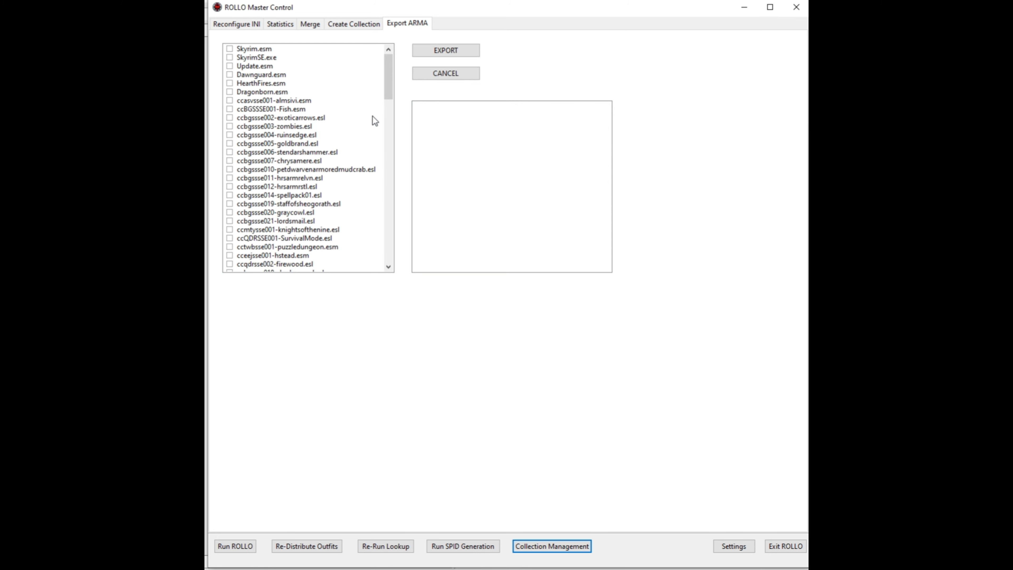
left_click_drag(387, 76, 375, 273)
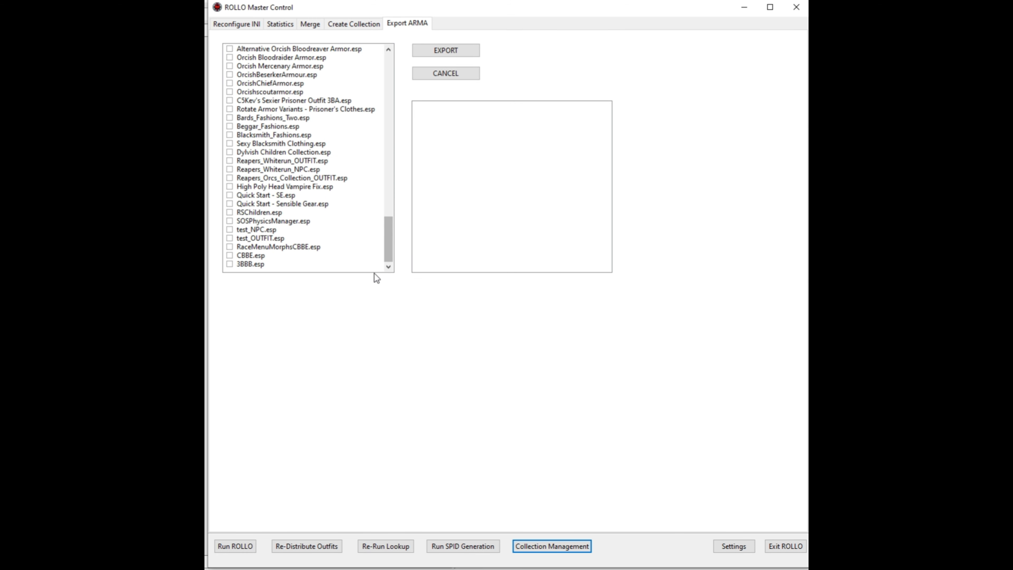
left_click(231, 144)
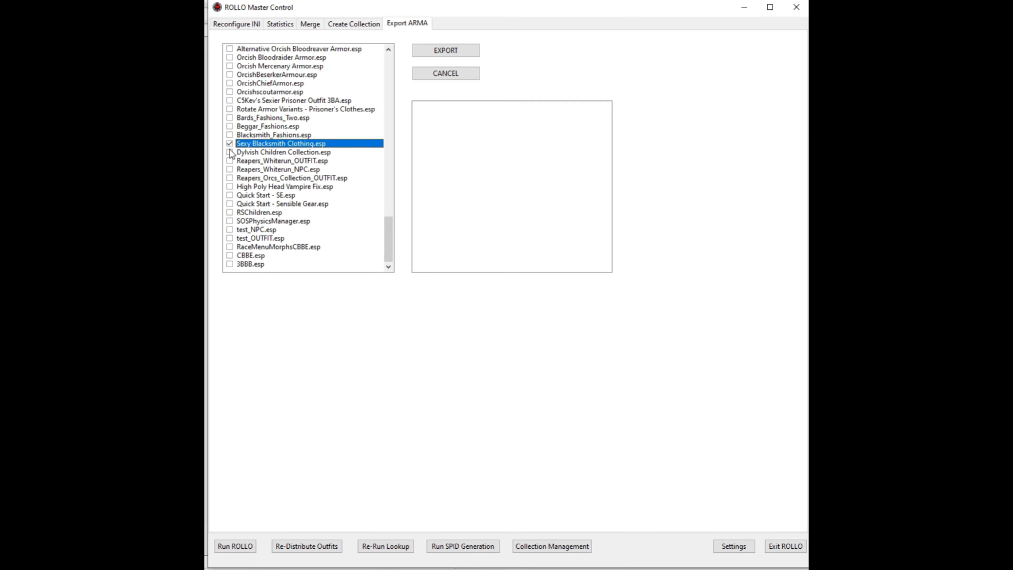
left_click(230, 152)
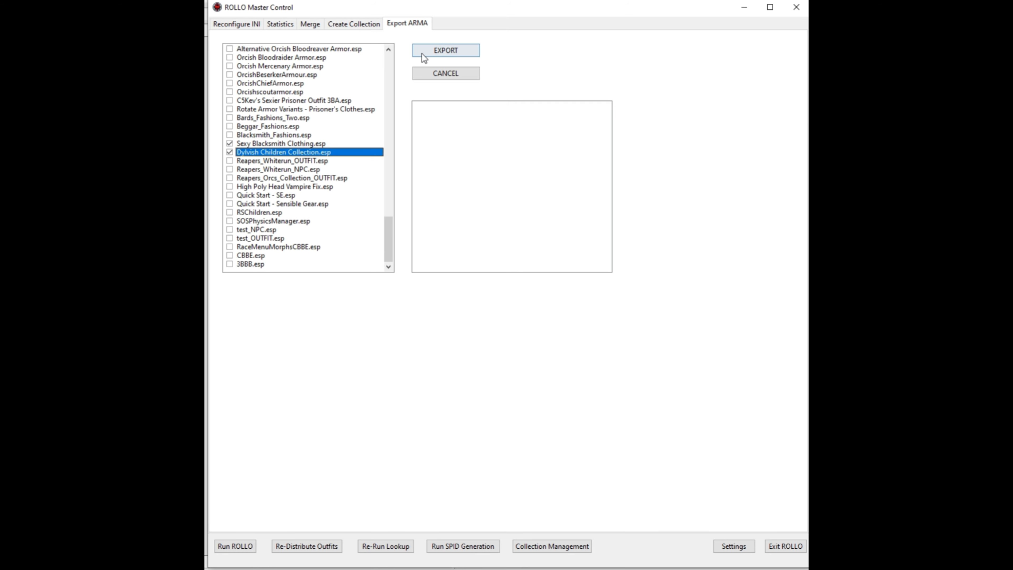
left_click(430, 53)
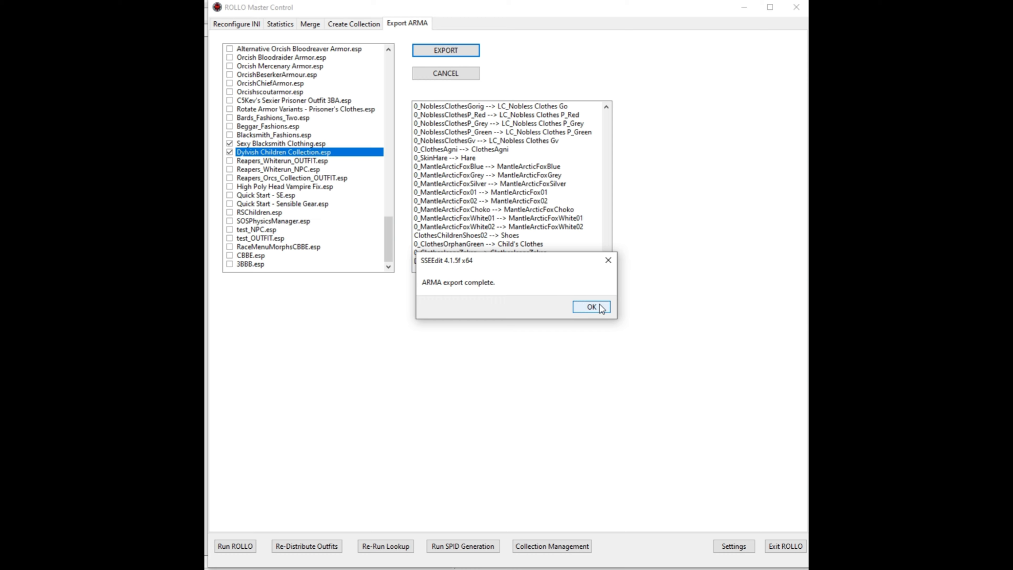
left_click(591, 307)
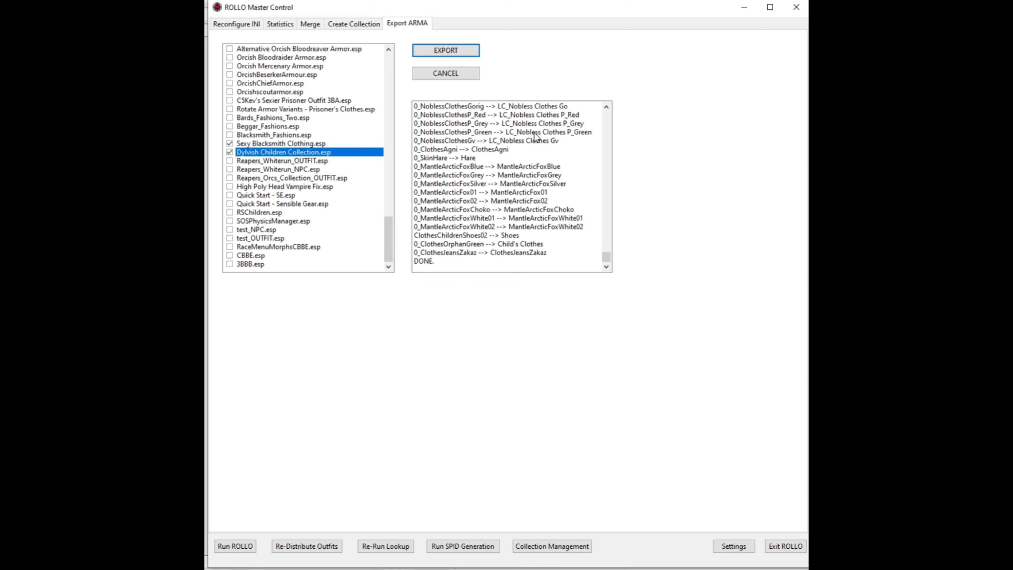
- Try to create a collection from blacksmiths.csv, dismissing every message until the processing ends
left_click(353, 23)
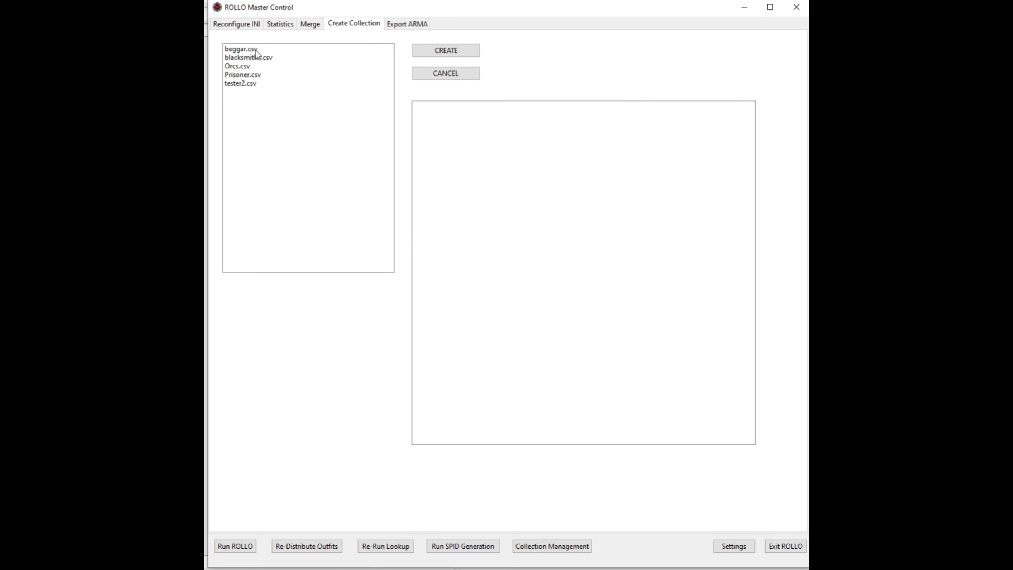
left_click(244, 57)
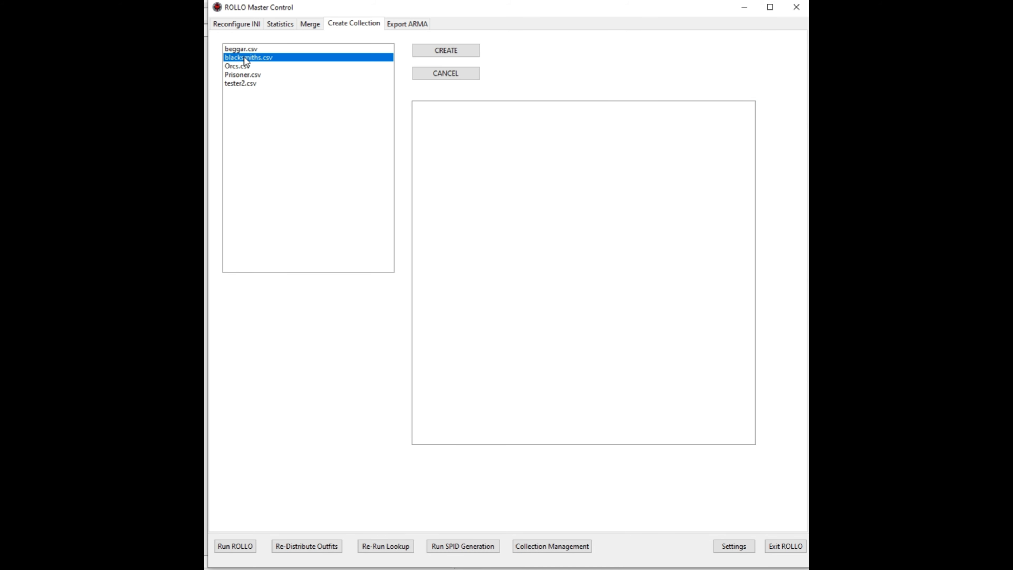
left_click(437, 52)
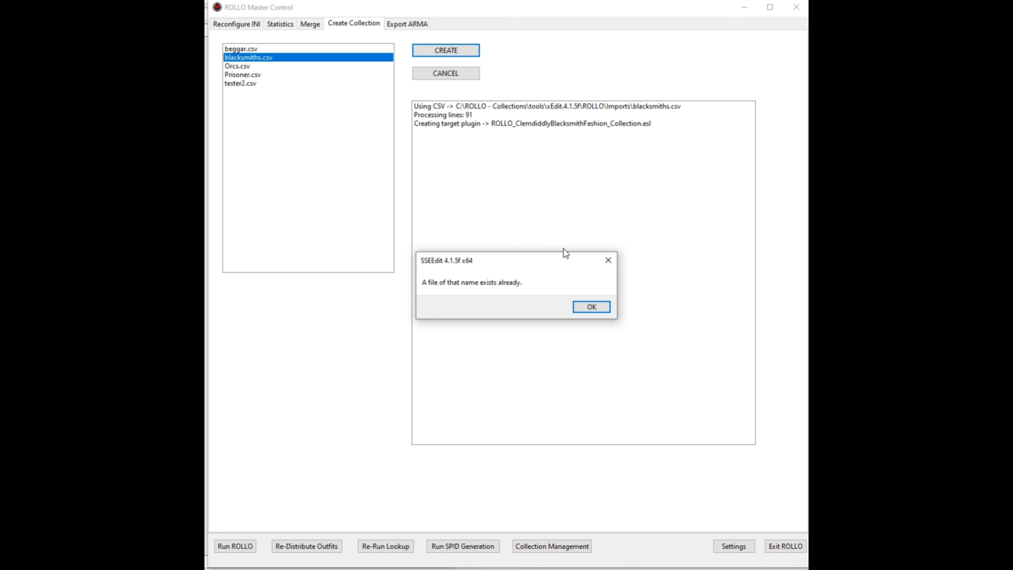
left_click(586, 305)
left_click(586, 304)
left_click(586, 305)
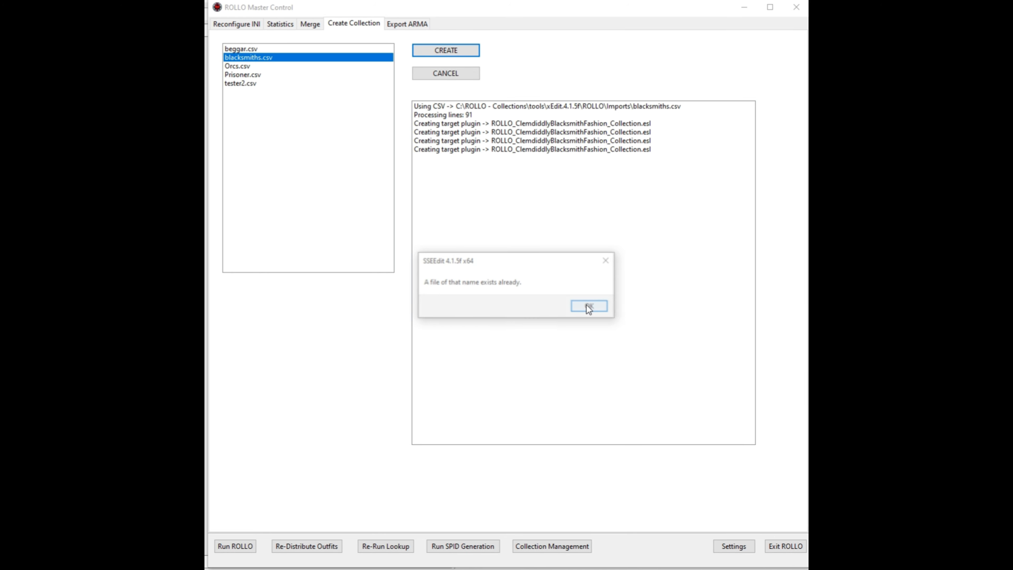
left_click(588, 307)
left_click(588, 307)
left_click(589, 307)
left_click(588, 306)
left_click(588, 306)
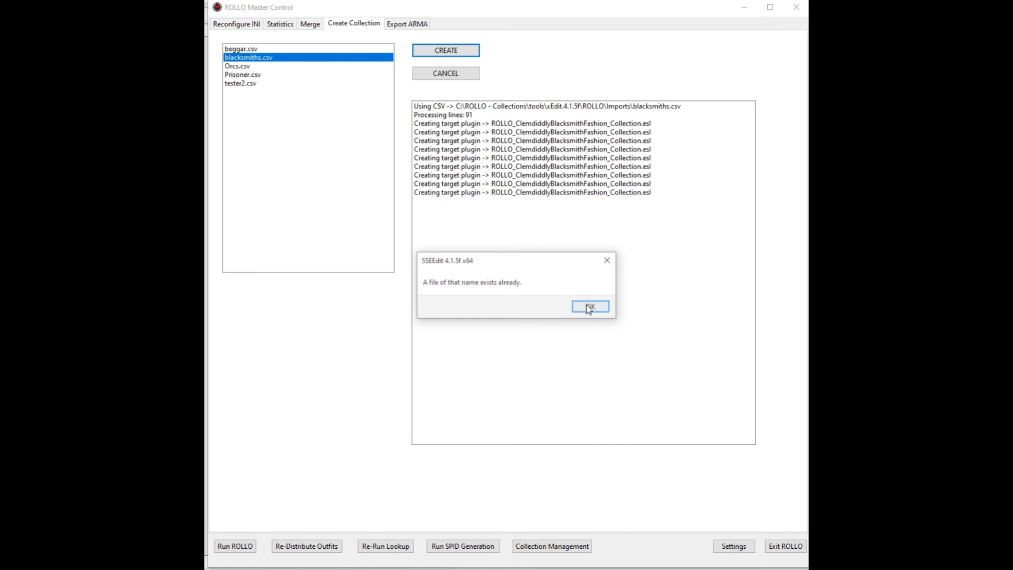
left_click(586, 305)
left_click(586, 305)
left_click(587, 305)
left_click(586, 305)
left_click(586, 305)
left_click(587, 305)
left_click(586, 305)
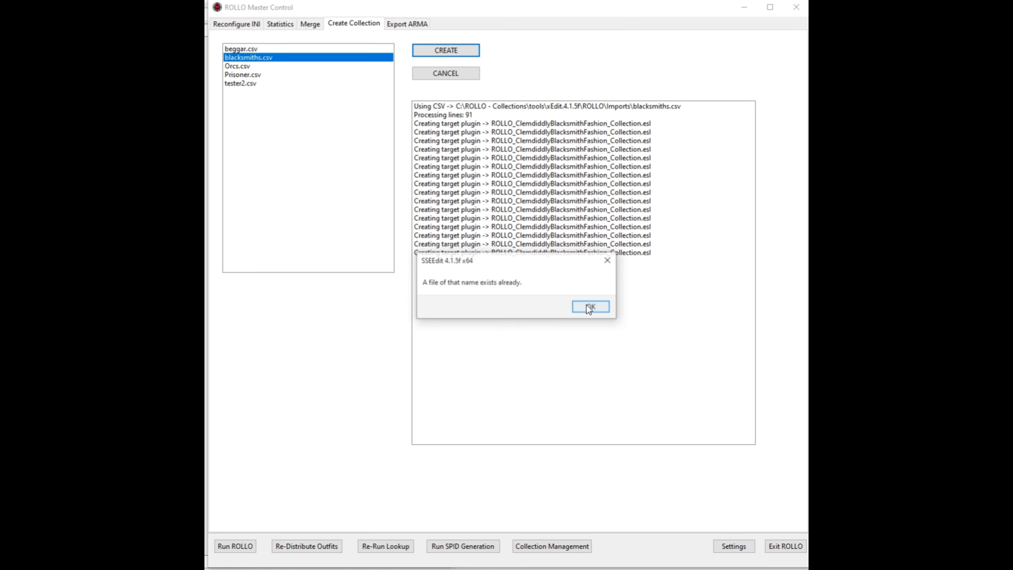
left_click(586, 305)
left_click(586, 305)
left_click(586, 305)
left_click(586, 305)
left_click(586, 304)
left_click(586, 305)
left_click(586, 305)
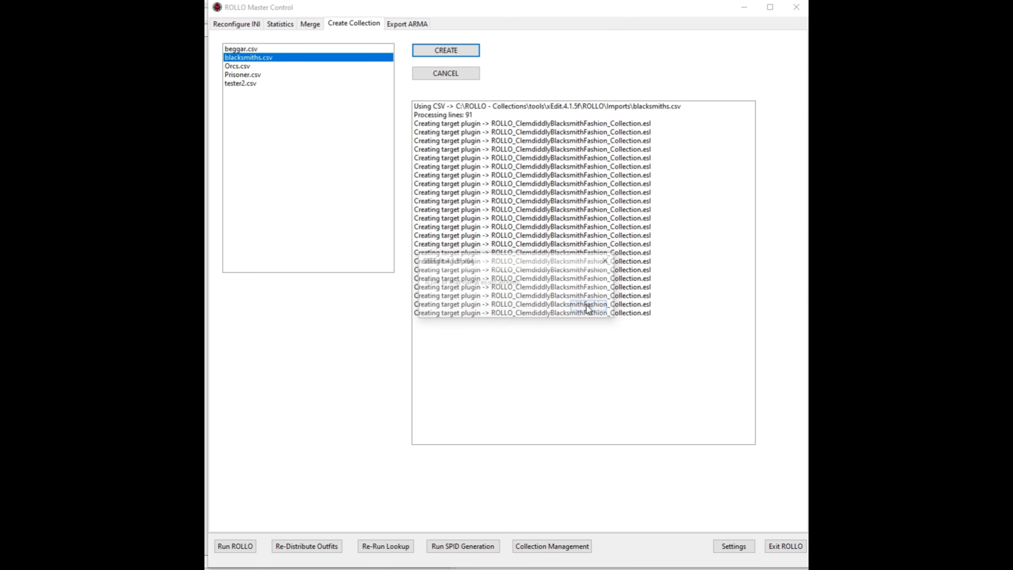
left_click(587, 305)
left_click(586, 305)
left_click(586, 305)
left_click(586, 305)
left_click(586, 305)
left_click(586, 305)
left_click(586, 305)
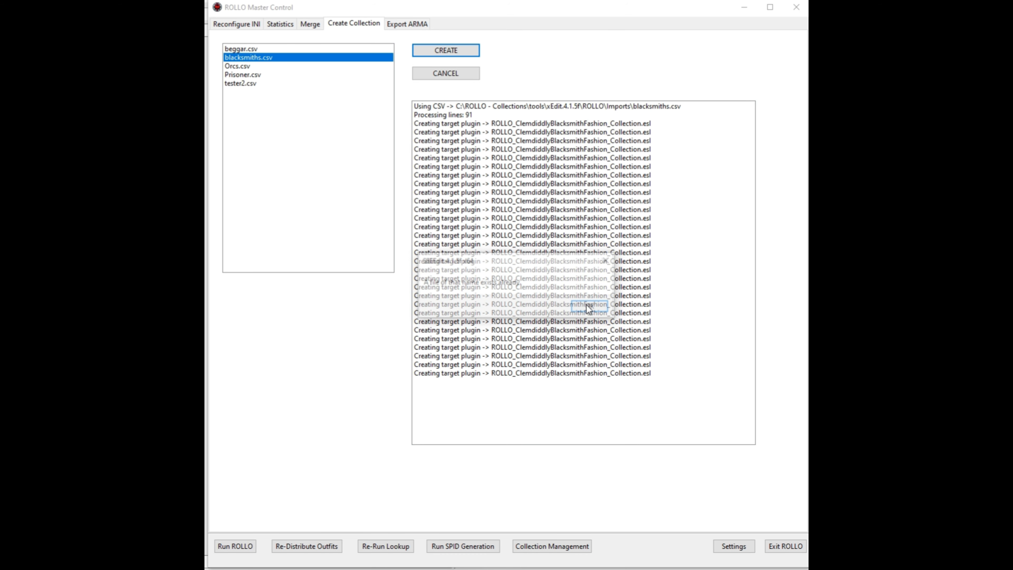
left_click(586, 304)
left_click(586, 305)
left_click(586, 305)
left_click(586, 304)
left_click(586, 305)
left_click(586, 305)
left_click(586, 305)
left_click(586, 305)
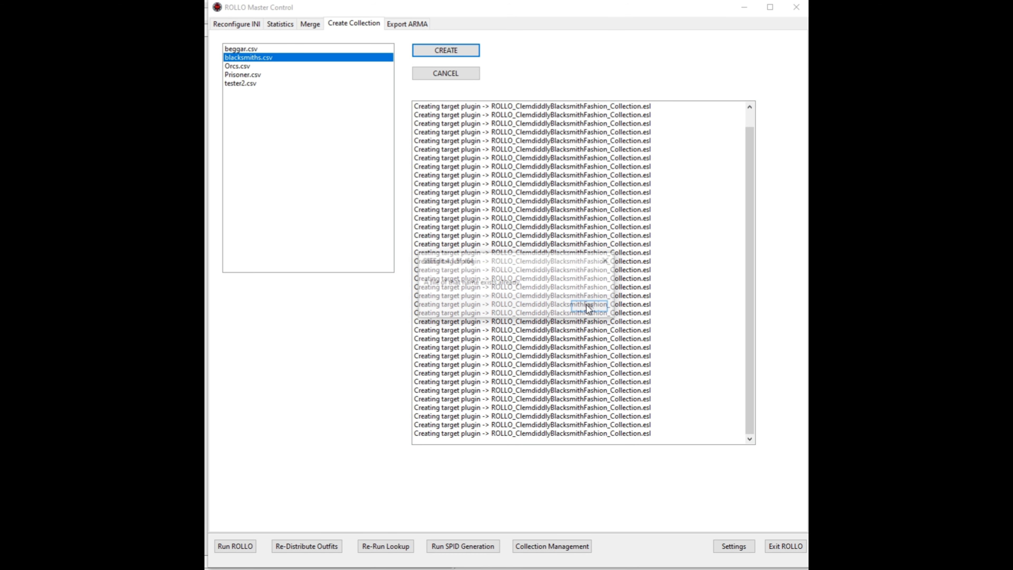
left_click(587, 306)
left_click(587, 306)
left_click(586, 305)
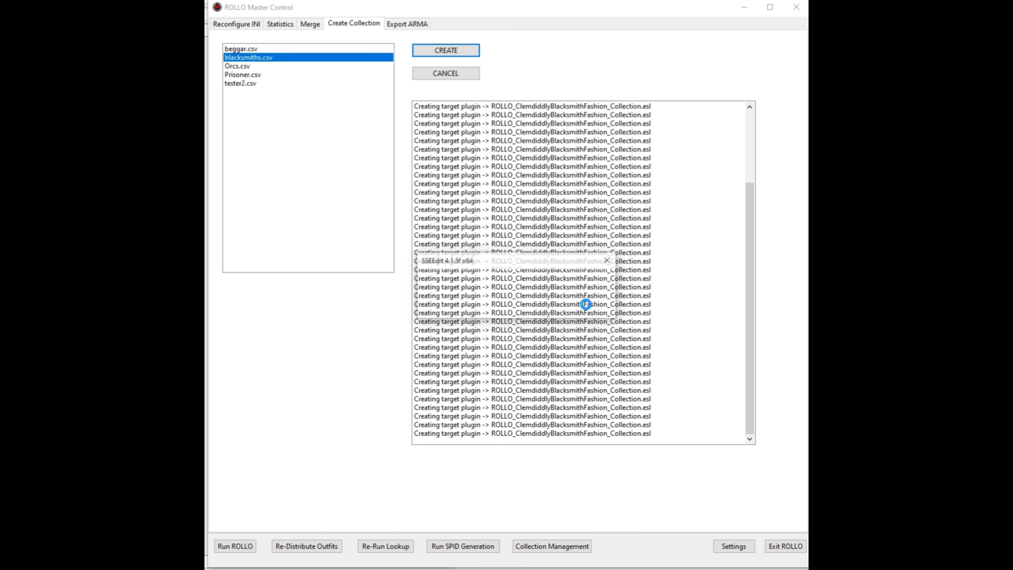
left_click(586, 305)
left_click(586, 305)
left_click(587, 305)
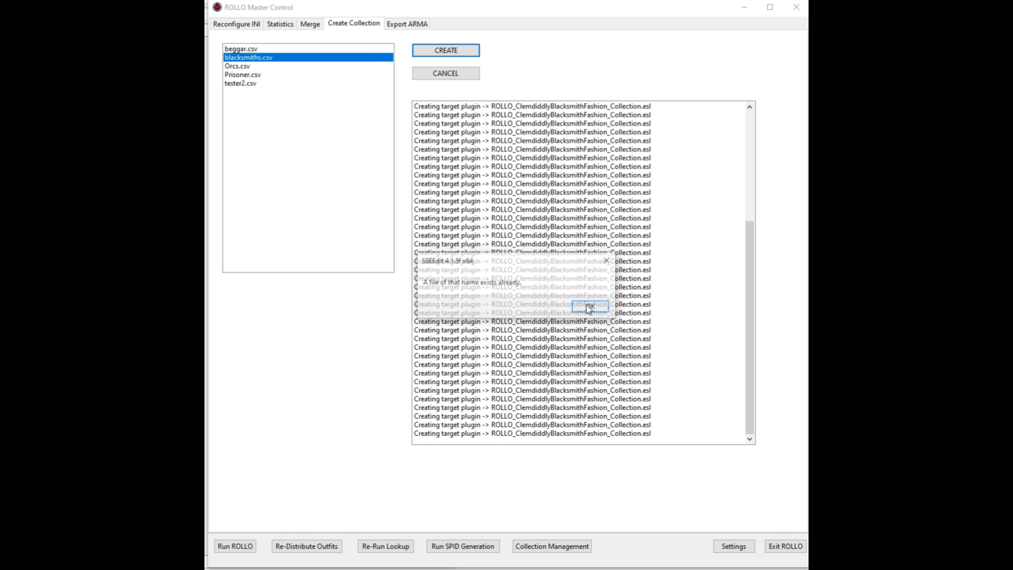
left_click(587, 306)
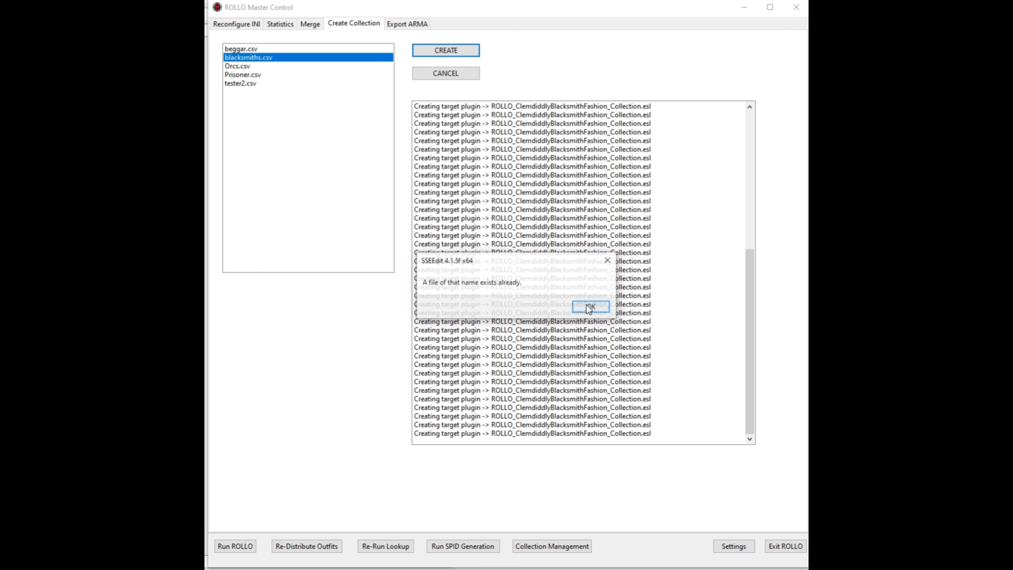
left_click(586, 306)
left_click(587, 306)
left_click(587, 305)
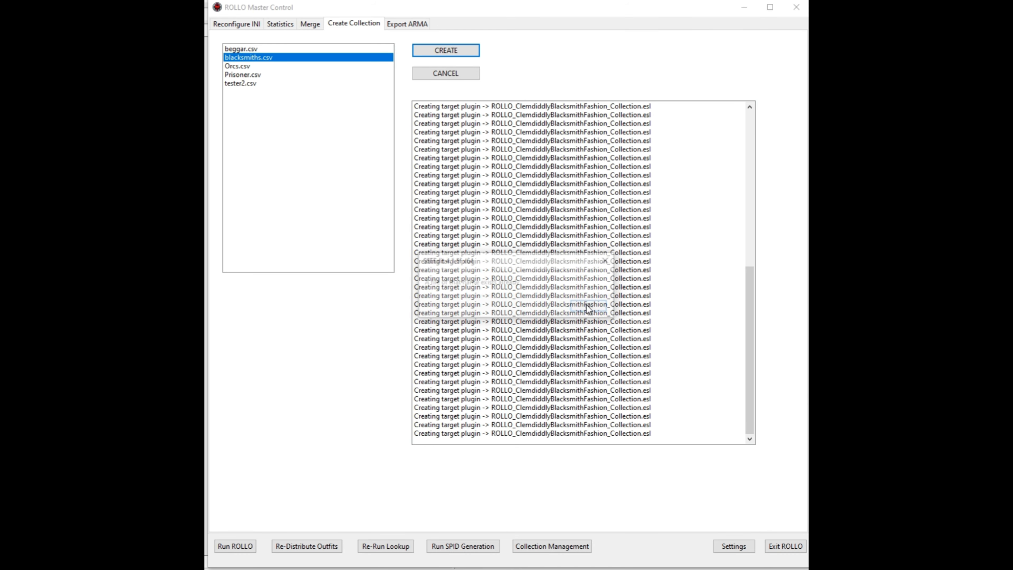
left_click(587, 306)
left_click(587, 306)
left_click(587, 306)
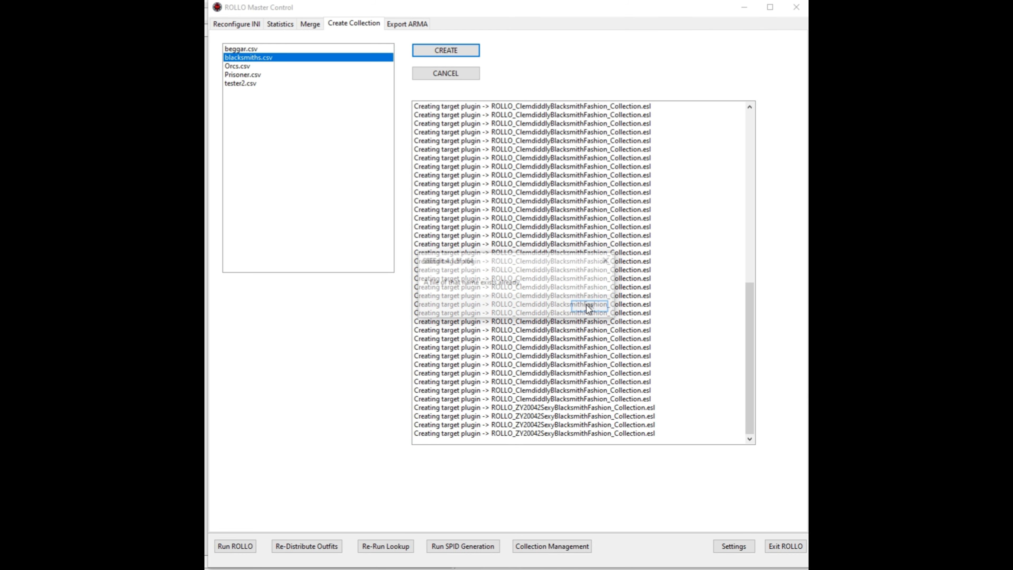
left_click(586, 305)
left_click(587, 306)
left_click(586, 306)
left_click(587, 306)
left_click(587, 306)
left_click(587, 306)
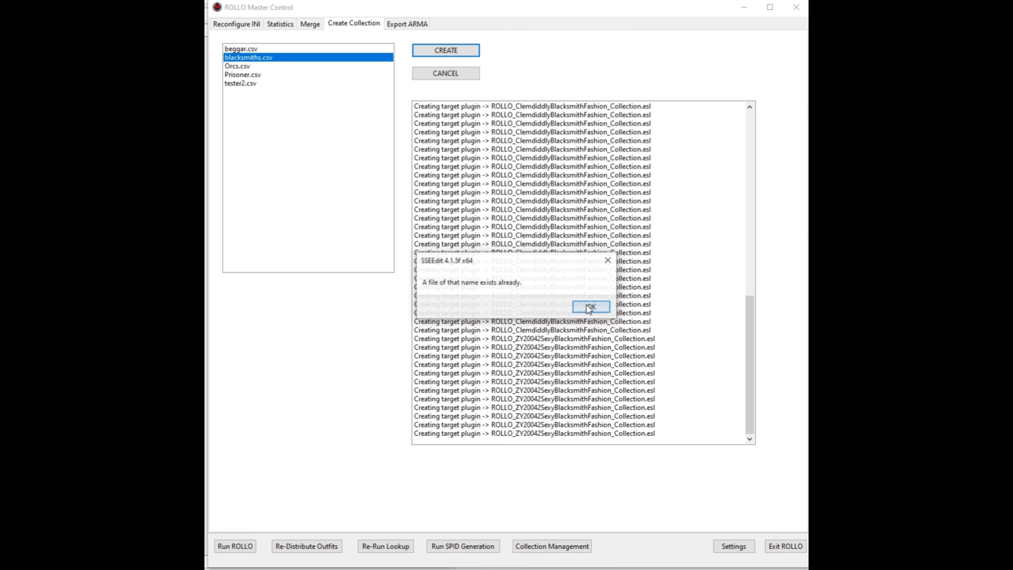
left_click(586, 306)
left_click(587, 305)
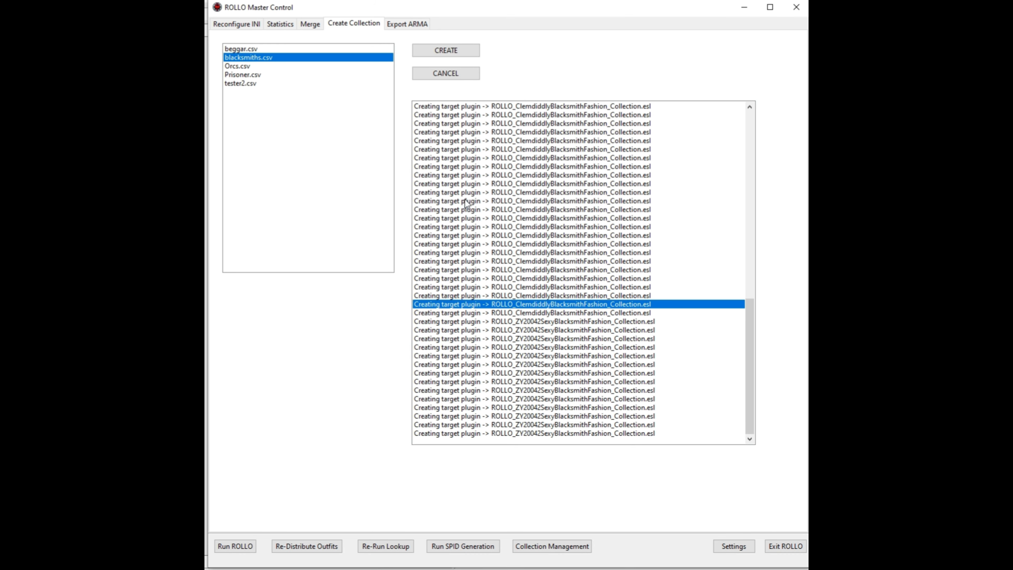
- Open the options for merging collection plugins
left_click(311, 25)
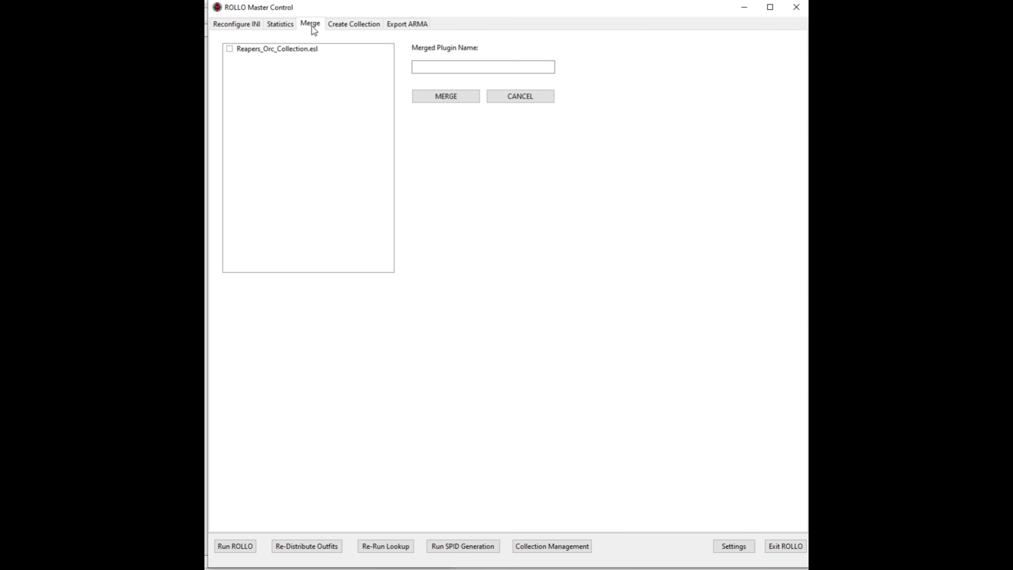